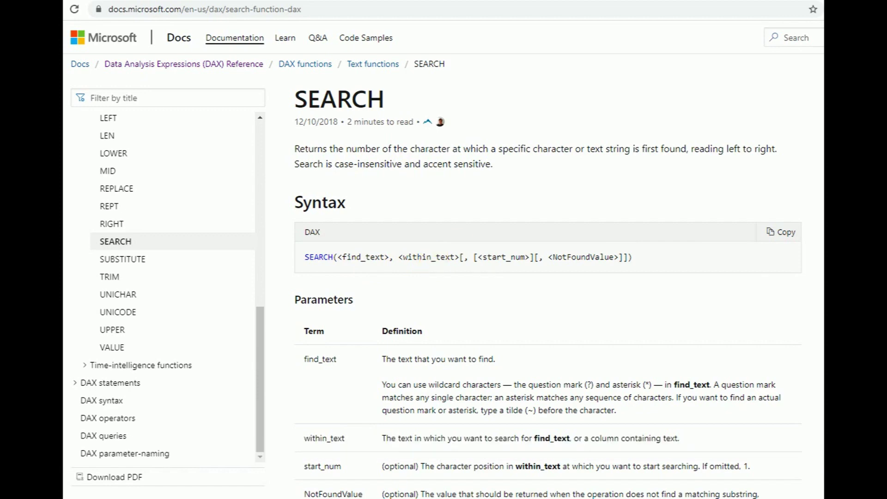
Read through the SEARCH function's syntax, parameters and printer example on Microsoft Docs.
{"action": "scroll", "coordinate": [548, 277], "scroll_direction": "down", "scroll_amount": 12}
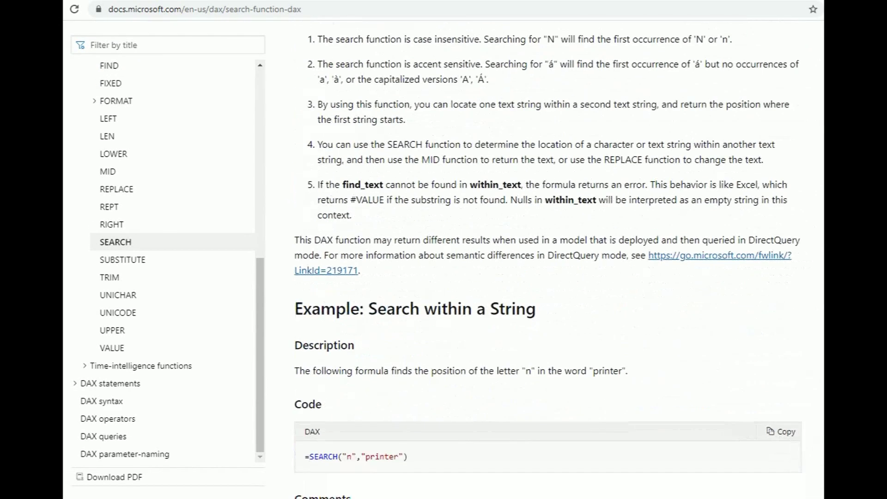
{"action": "scroll", "coordinate": [548, 277], "scroll_direction": "down", "scroll_amount": 1}
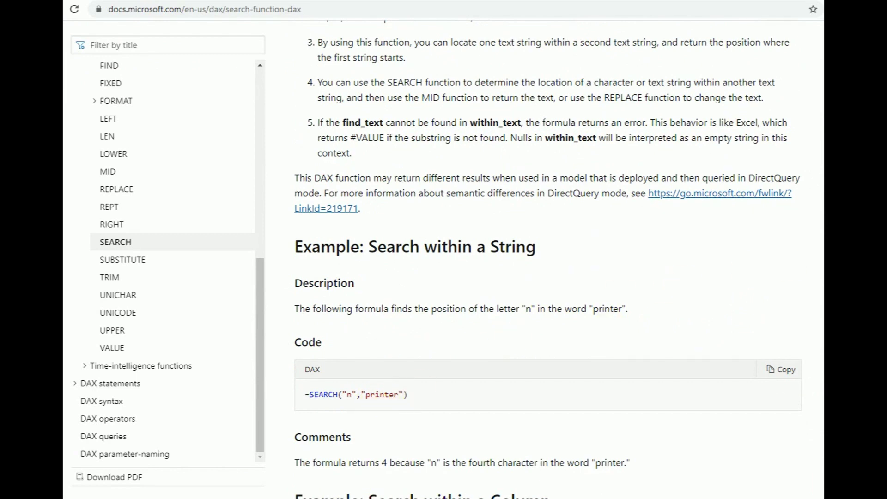
{"action": "scroll", "coordinate": [711, 162], "scroll_direction": "up", "scroll_amount": 10}
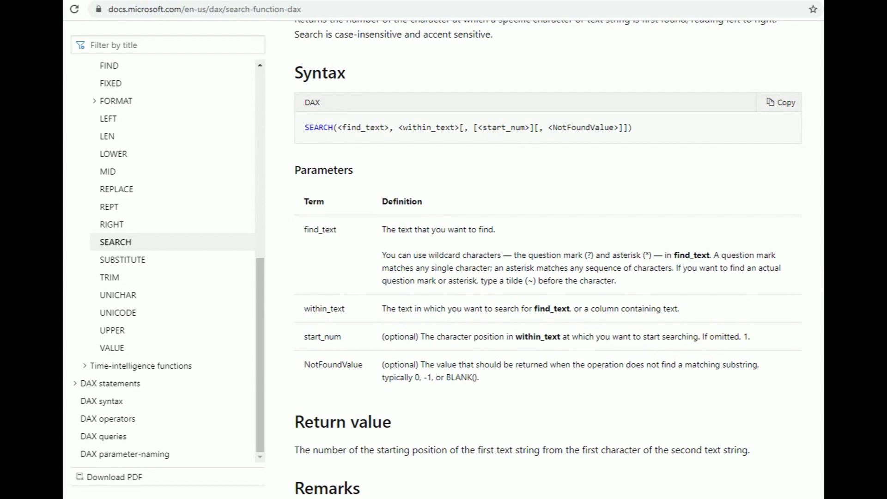
{"action": "scroll", "coordinate": [548, 259], "scroll_direction": "up", "scroll_amount": 1}
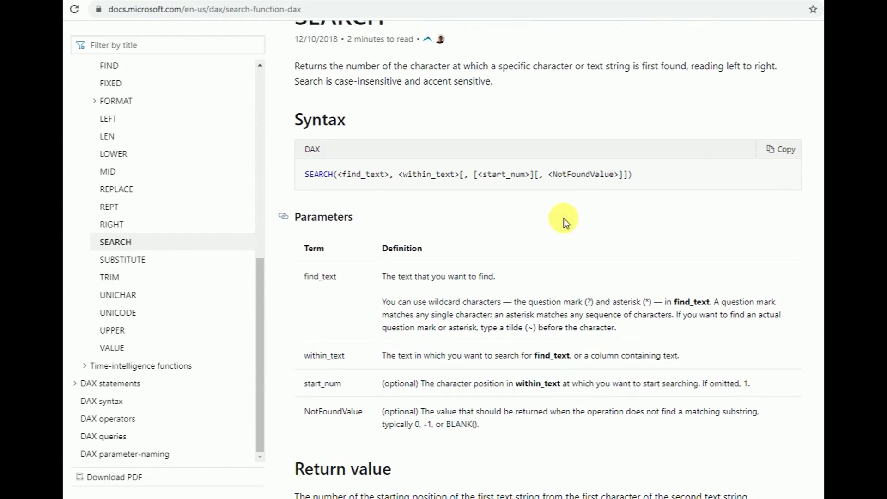
{"action": "scroll", "coordinate": [620, 217], "scroll_direction": "down", "scroll_amount": 12}
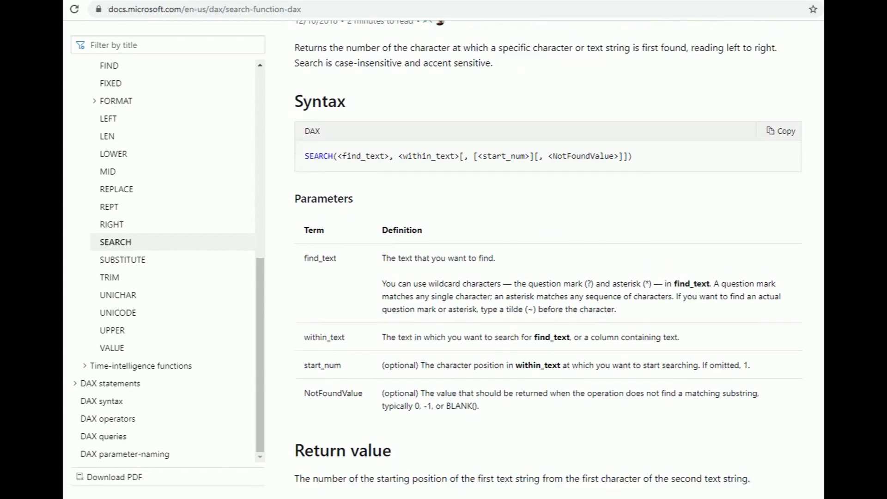
{"action": "scroll", "coordinate": [548, 259], "scroll_direction": "down", "scroll_amount": 1}
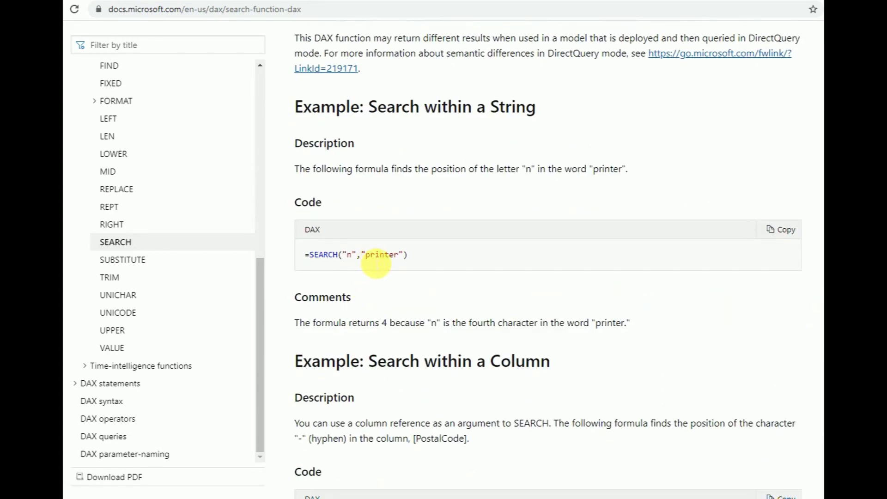
{"action": "left_click_drag", "start_coordinate": [375, 258], "coordinate": [380, 258]}
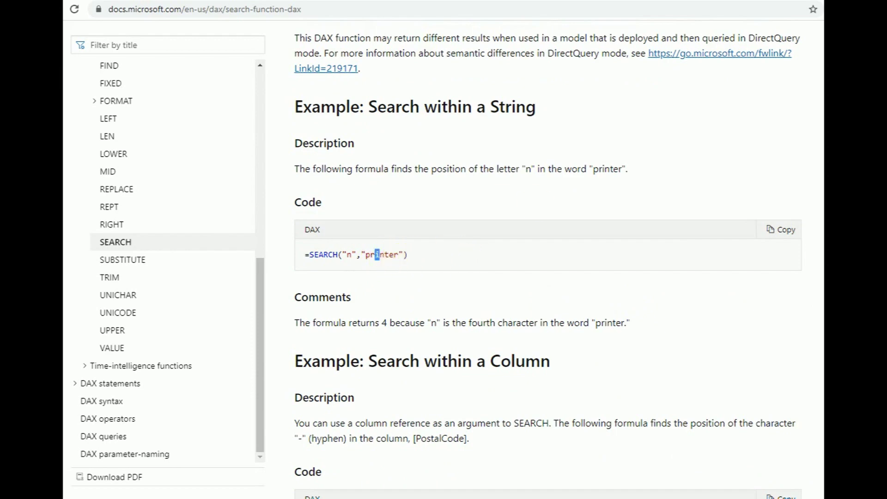
{"action": "scroll", "coordinate": [548, 259], "scroll_direction": "up", "scroll_amount": 20}
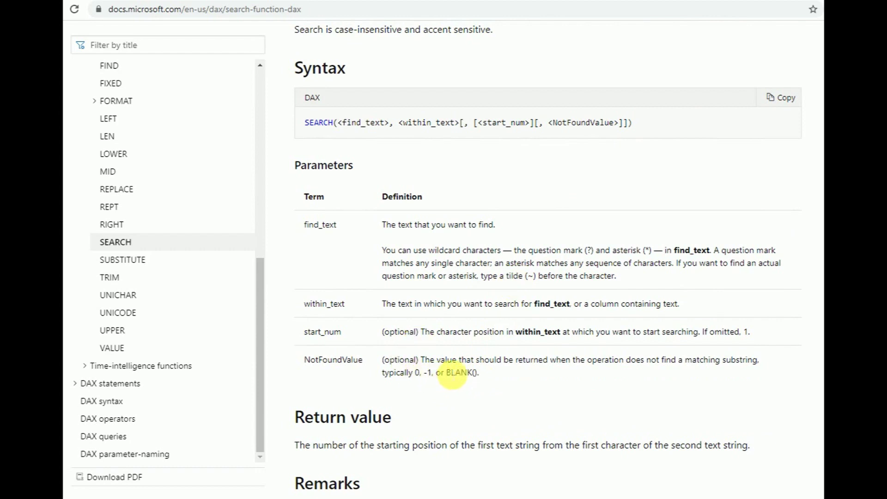
{"action": "scroll", "coordinate": [487, 370], "scroll_direction": "up", "scroll_amount": 2}
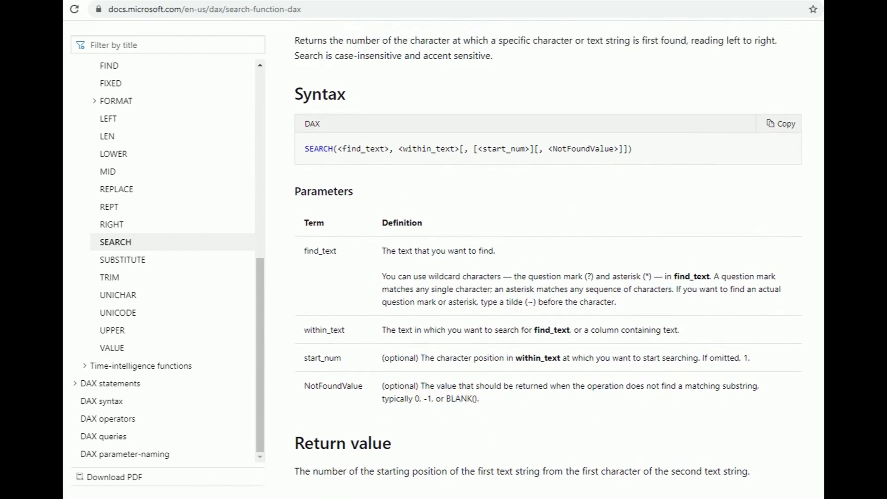
{"action": "scroll", "coordinate": [487, 277], "scroll_direction": "up", "scroll_amount": 1}
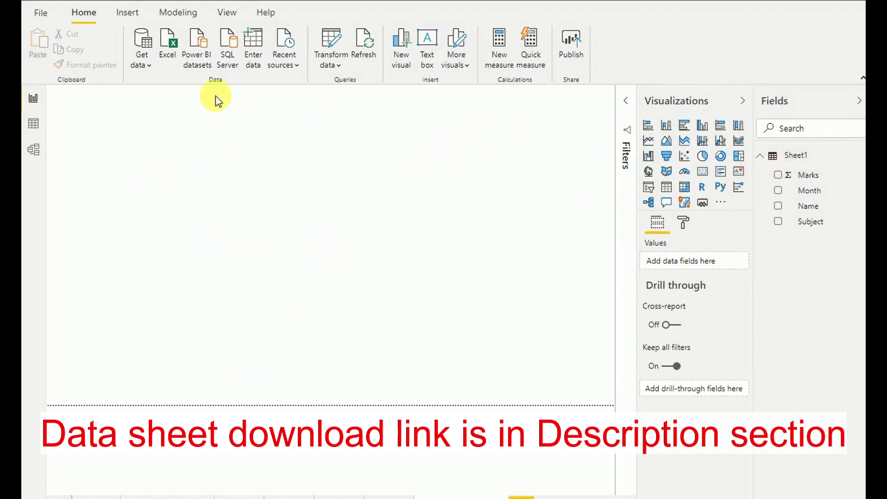
Add an empty table visual to the report canvas, deleting the accidental Q&A visual.
{"action": "left_click", "coordinate": [35, 126]}
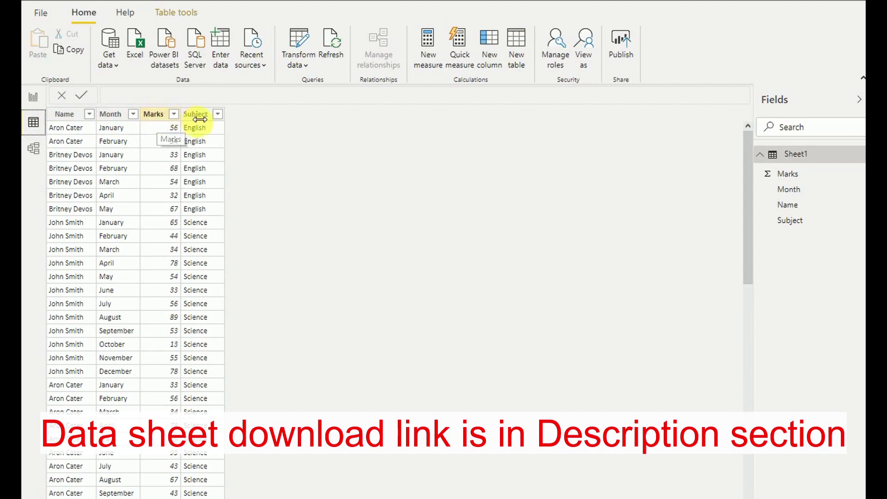
{"action": "left_click", "coordinate": [30, 95]}
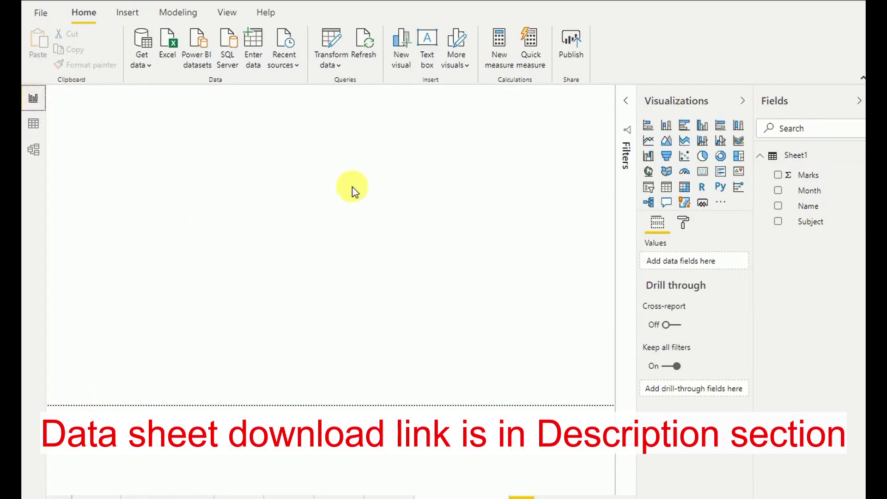
{"action": "left_click", "coordinate": [666, 187]}
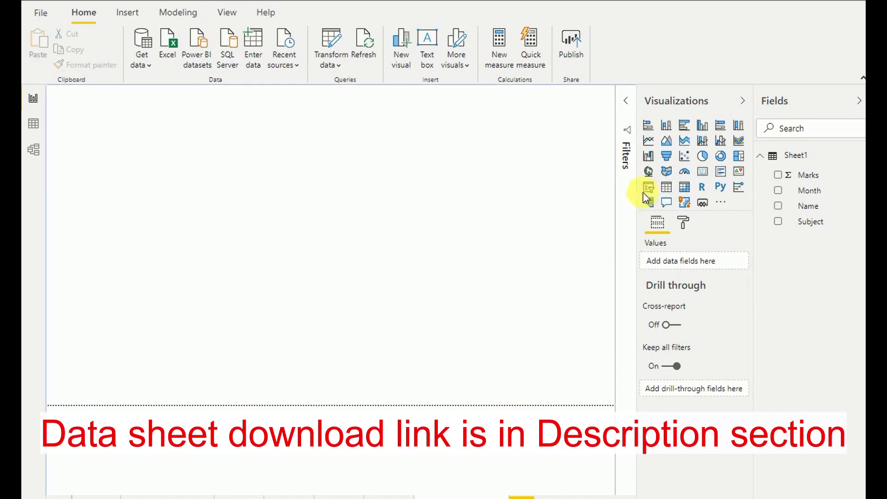
{"action": "left_click", "coordinate": [666, 202]}
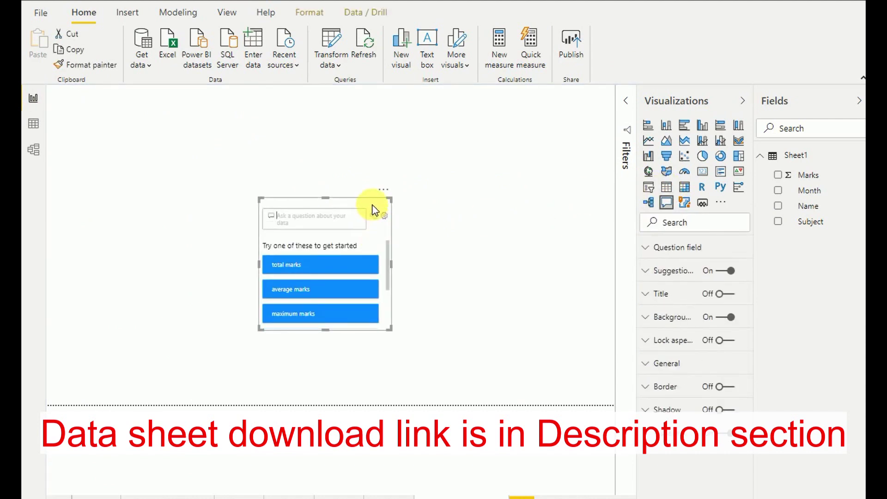
{"action": "key", "text": "Delete"}
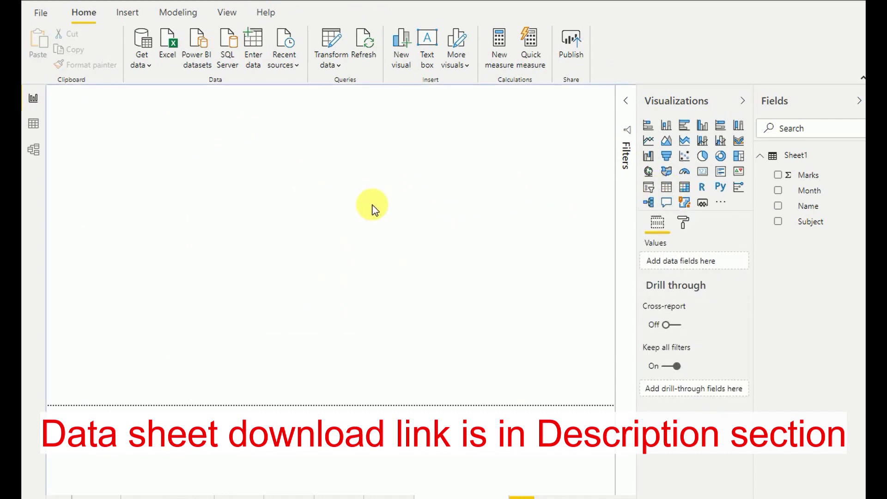
{"action": "left_click", "coordinate": [667, 187]}
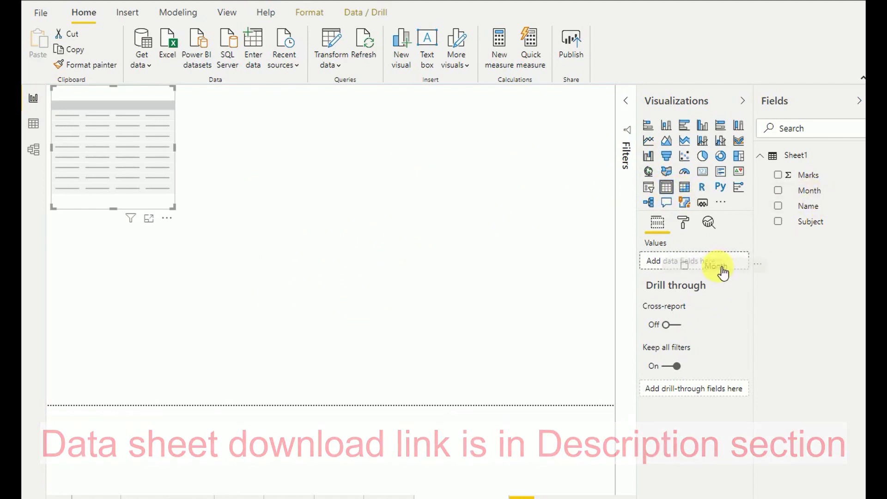
Fill the table with Name, Month, Subject and Marks, then enlarge it.
{"action": "left_click", "coordinate": [778, 190]}
{"action": "left_click_drag", "start_coordinate": [808, 206], "coordinate": [738, 263]}
{"action": "left_click_drag", "start_coordinate": [792, 226], "coordinate": [693, 289]}
{"action": "left_click_drag", "start_coordinate": [804, 175], "coordinate": [694, 298]}
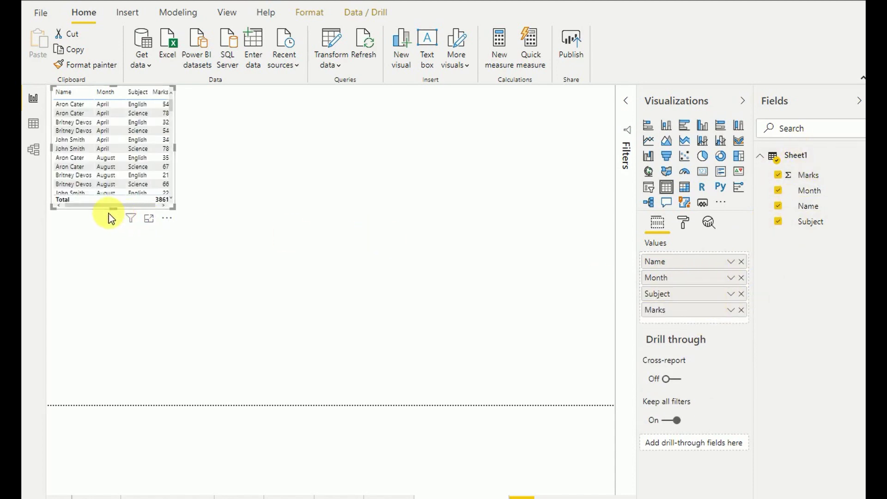
{"action": "left_click_drag", "start_coordinate": [118, 213], "coordinate": [119, 406]}
{"action": "left_click_drag", "start_coordinate": [174, 240], "coordinate": [202, 248]}
{"action": "left_click", "coordinate": [234, 239]}
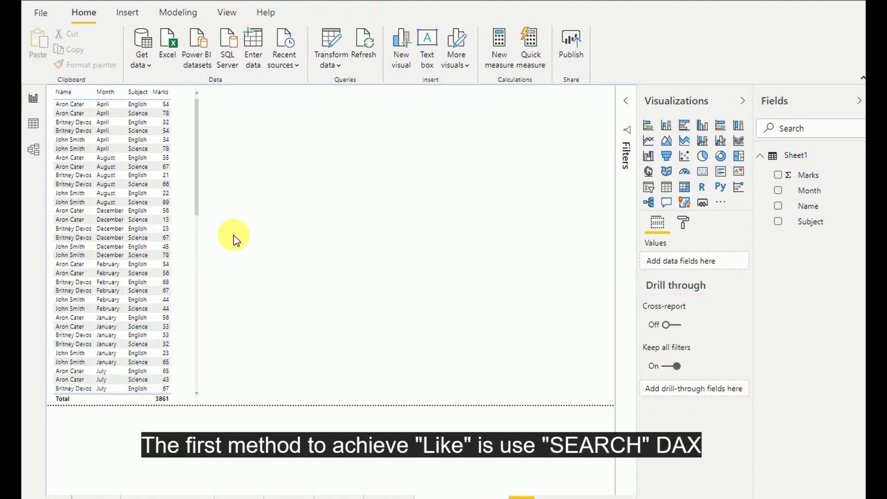
In Data view, create a new calculated table named January_Data_table.
{"action": "left_click", "coordinate": [35, 127]}
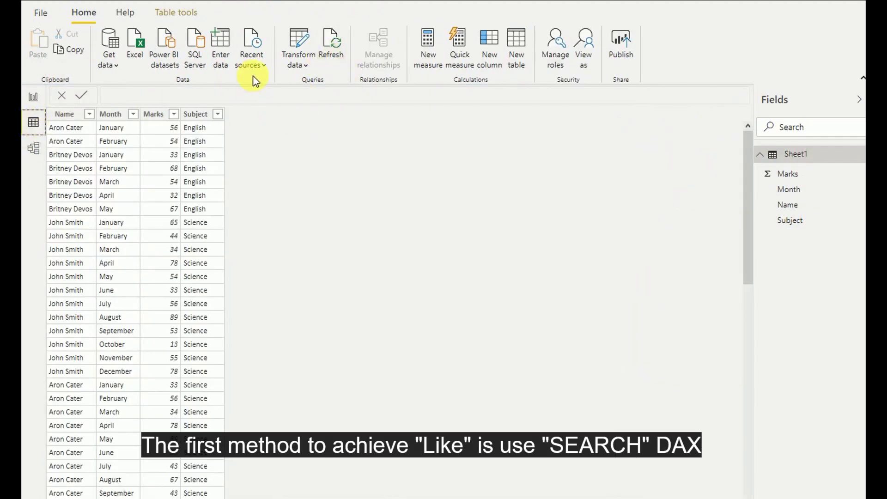
{"action": "left_click", "coordinate": [519, 63]}
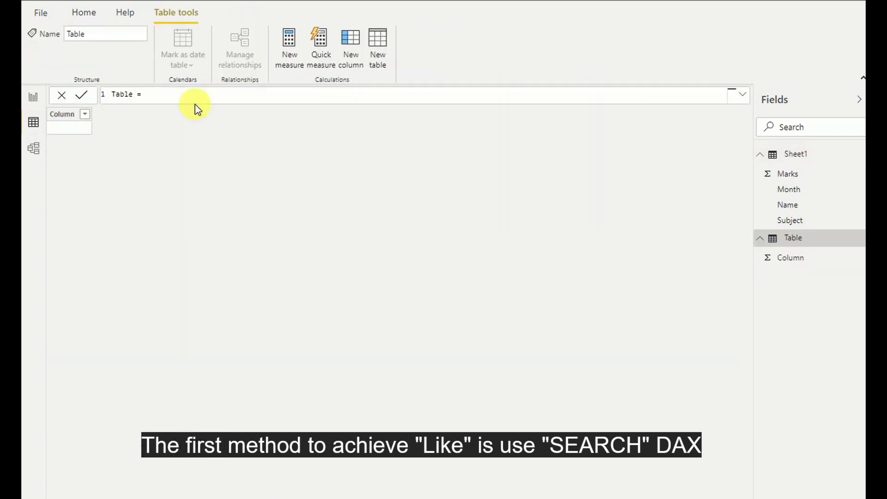
{"action": "double_click", "coordinate": [122, 96]}
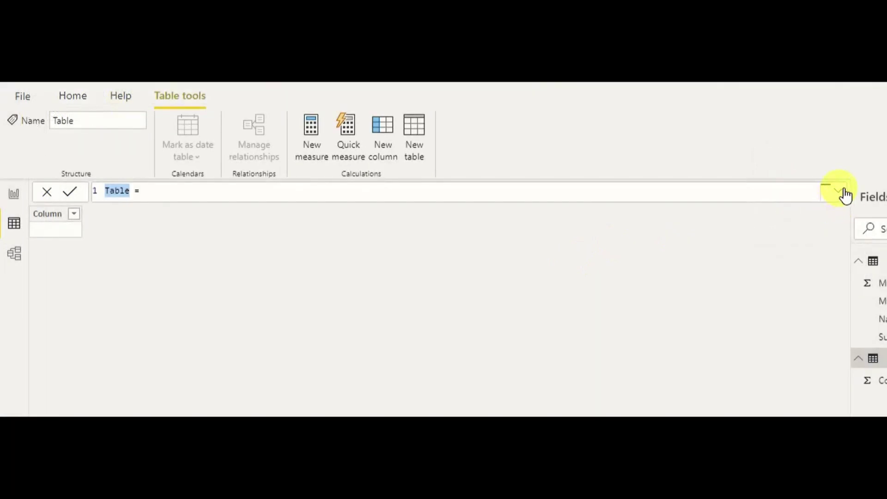
{"action": "left_click", "coordinate": [742, 94]}
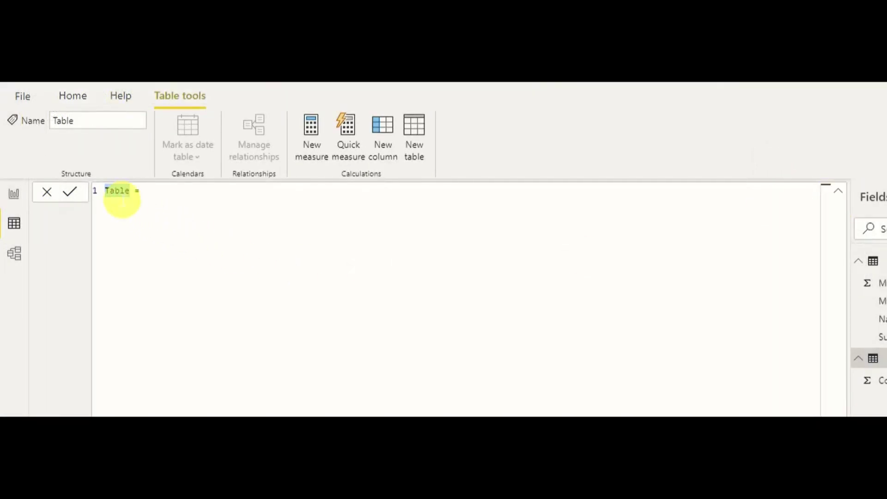
{"action": "type", "text": "Janur"}
{"action": "key", "text": "BackSpace"}
{"action": "type", "text": "ary_Data_table"}
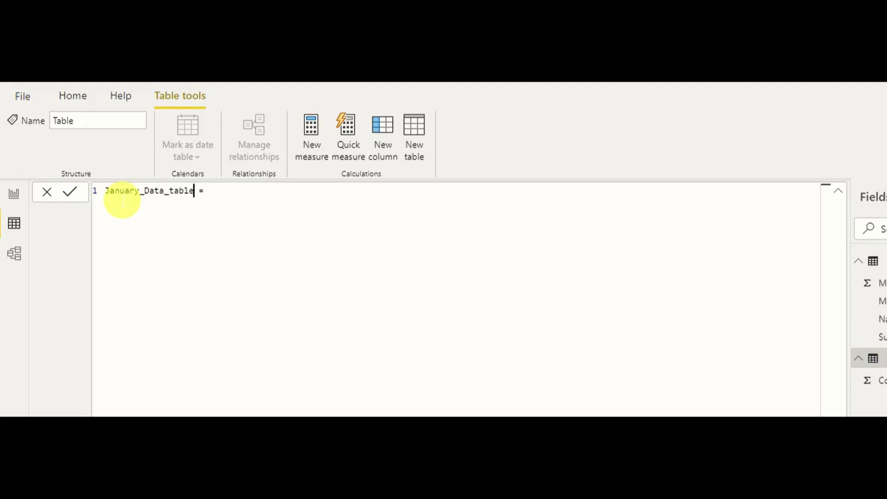
Begin its formula as CALCULATETABLE(Sheet1, SE using autocomplete.
{"action": "key", "text": "End"}
{"action": "type", "text": "ca"}
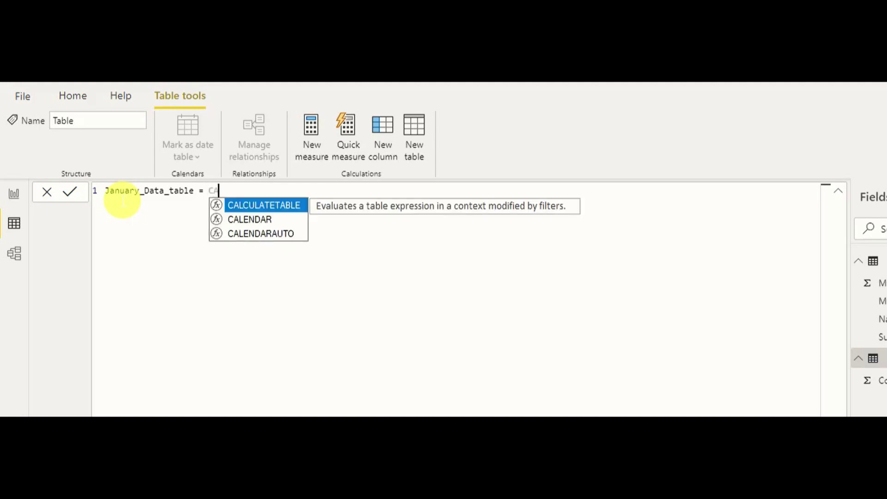
{"action": "key", "text": "Tab"}
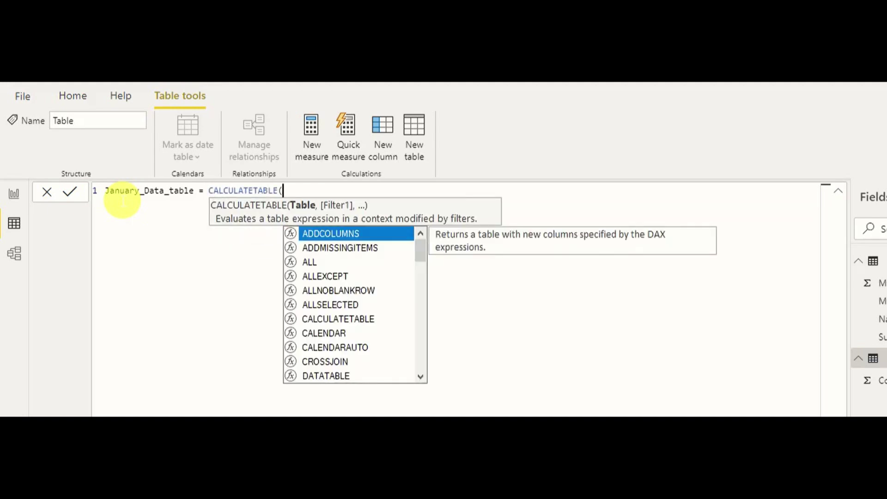
{"action": "type", "text": "Shee"}
{"action": "key", "text": "Tab"}
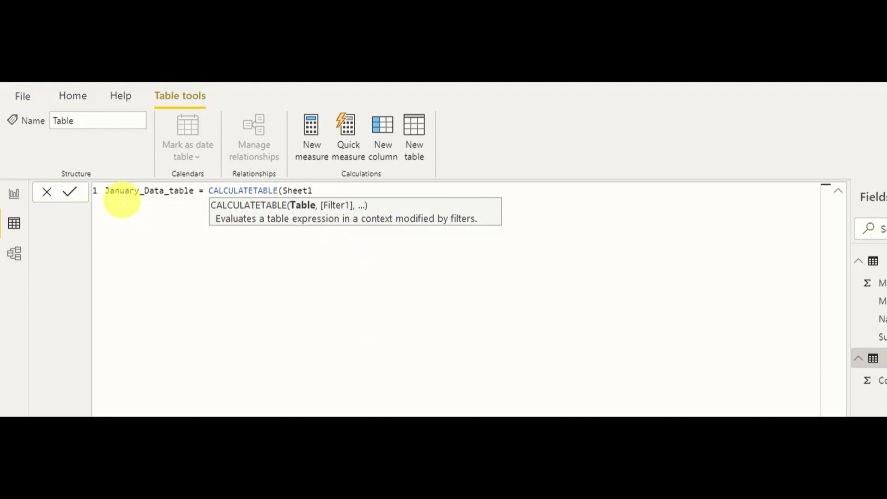
{"action": "type", "text": ","}
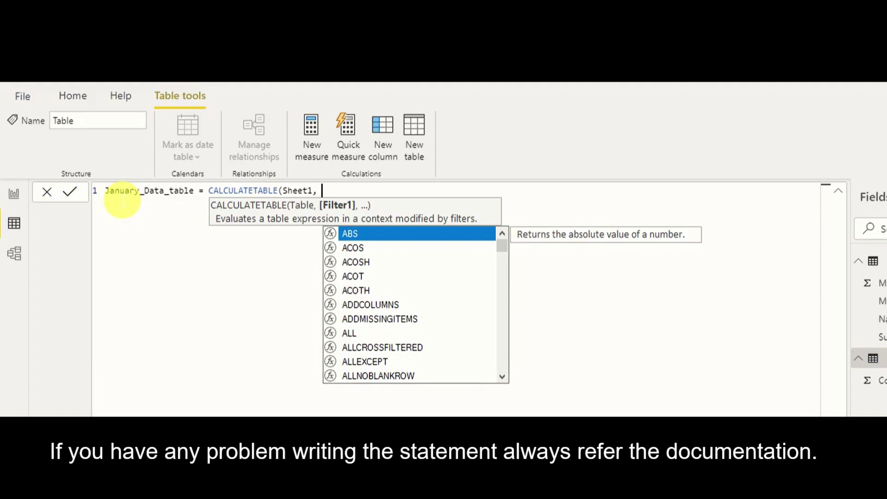
{"action": "type", "text": " SE"}
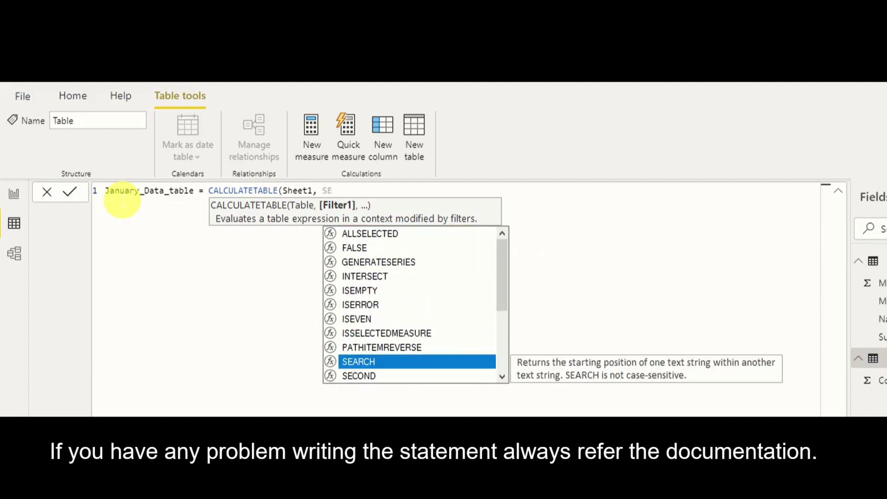
Finish the filter SEARCH("Jan",Sheet1[Month ],1,0)>0 and create the table with six January rows.
{"action": "key", "text": "Tab"}
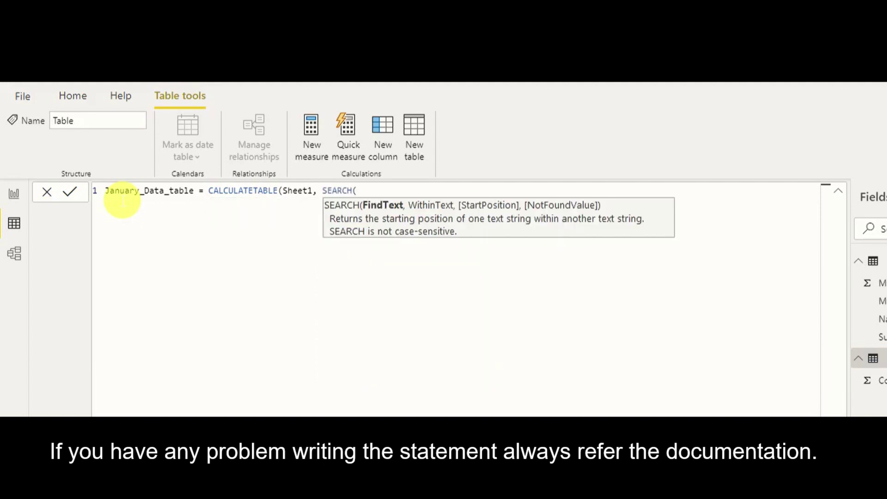
{"action": "type", "text": "\"\""}
{"action": "type", "text": "Jan"}
{"action": "type", "text": ","}
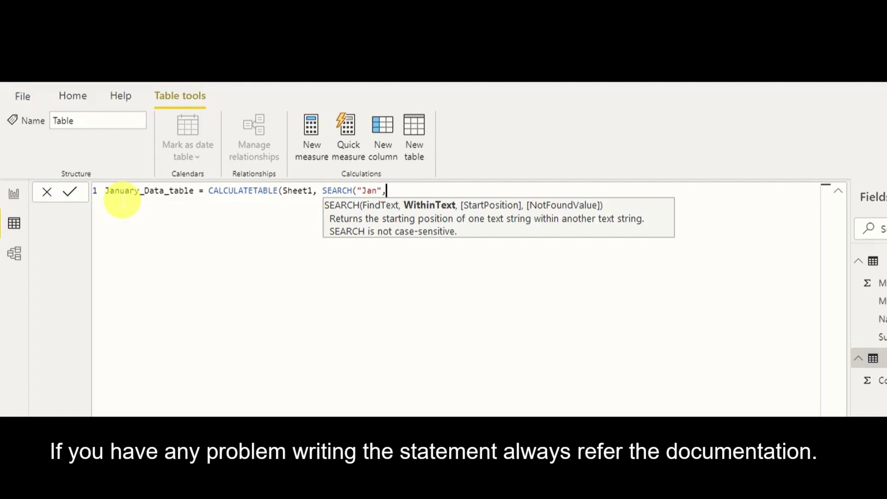
{"action": "type", "text": "Shee"}
{"action": "key", "text": "Down"}
{"action": "key", "text": "Down"}
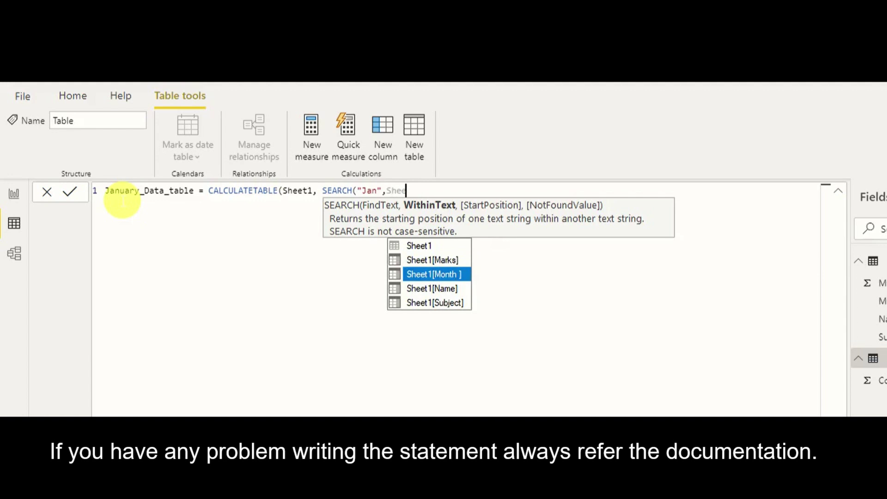
{"action": "key", "text": "Tab"}
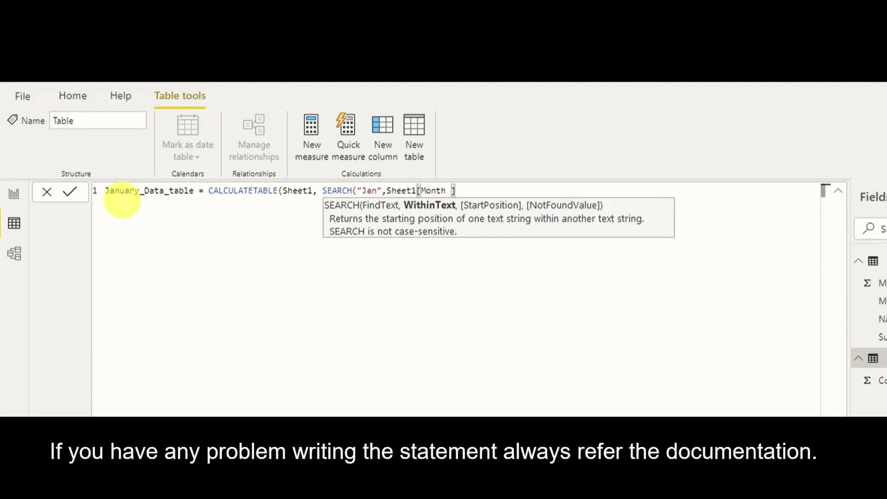
{"action": "type", "text": ","}
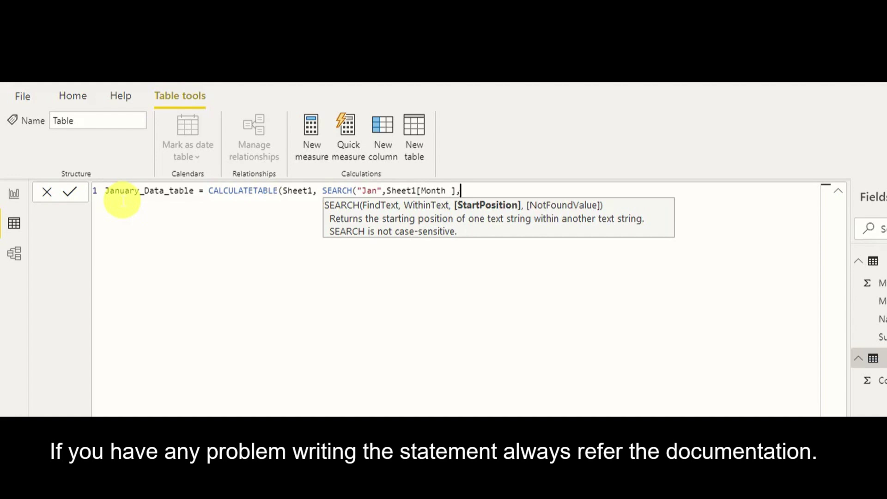
{"action": "type", "text": "1,"}
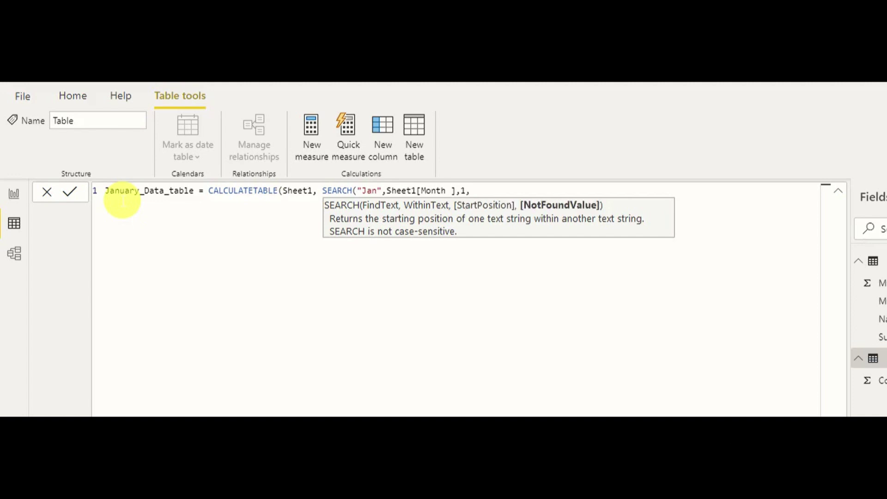
{"action": "type", "text": "0)"}
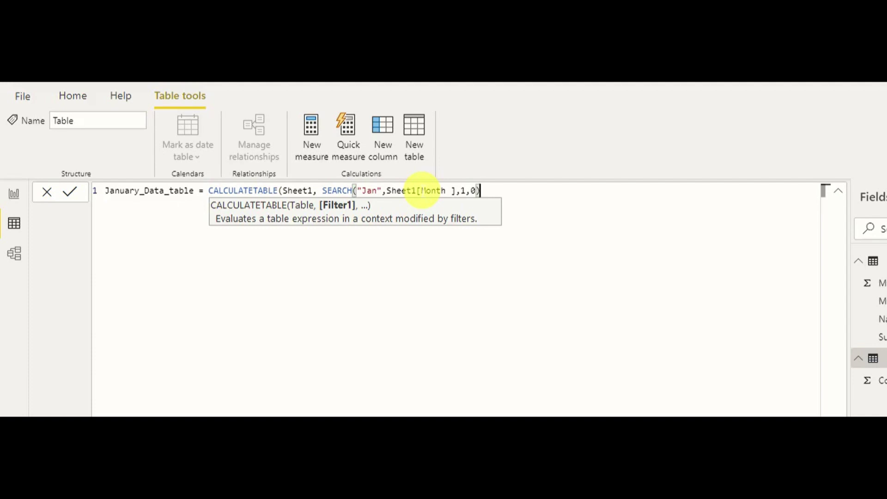
{"action": "type", "text": ">0)"}
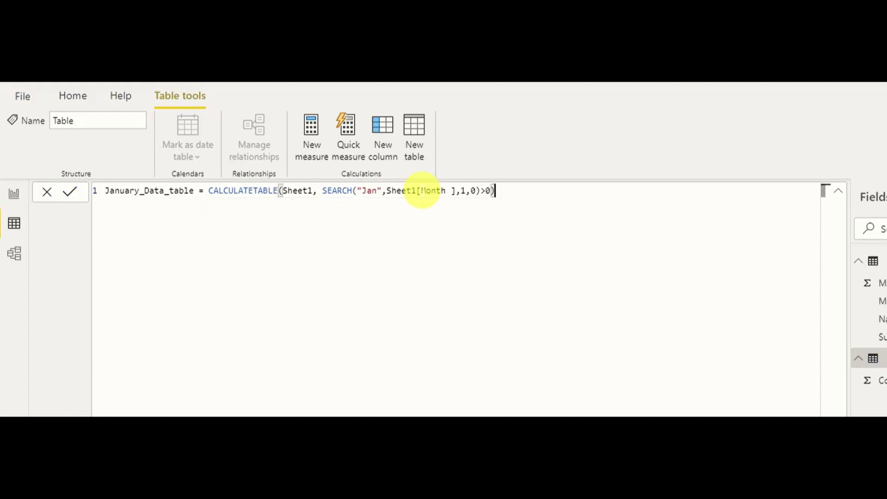
{"action": "key", "text": "Return"}
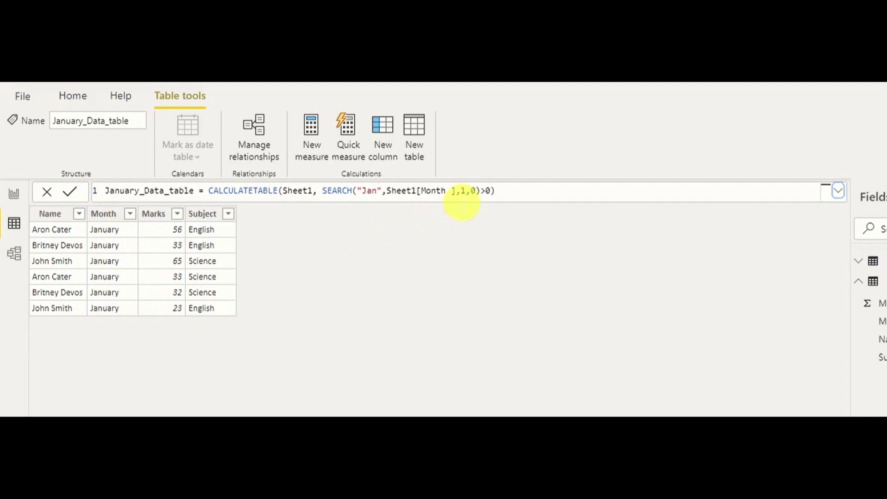
Change the SEARCH start position to 2, which leaves the table empty.
{"action": "left_click", "coordinate": [467, 195]}
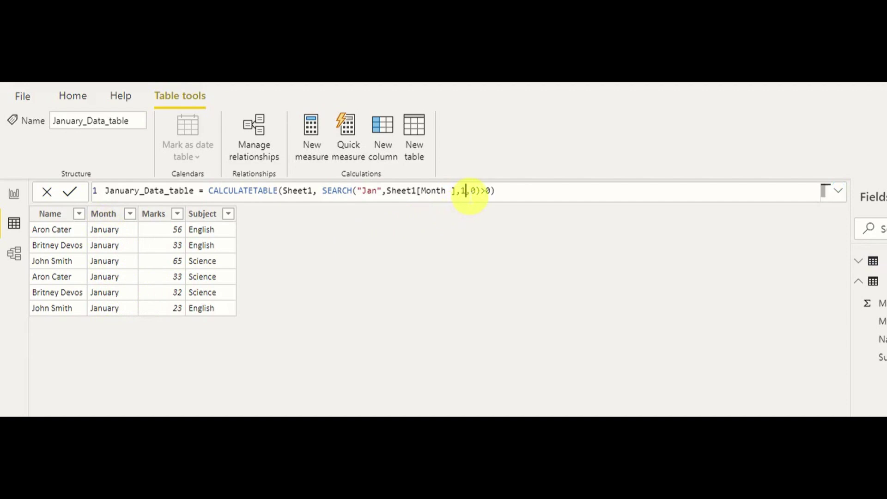
{"action": "key", "text": "BackSpace"}
{"action": "type", "text": "2"}
{"action": "left_click", "coordinate": [516, 196]}
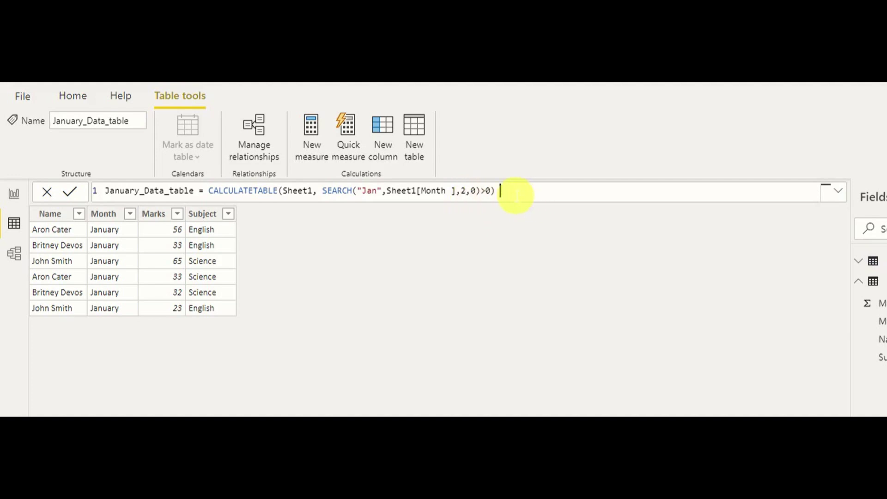
{"action": "key", "text": "Return"}
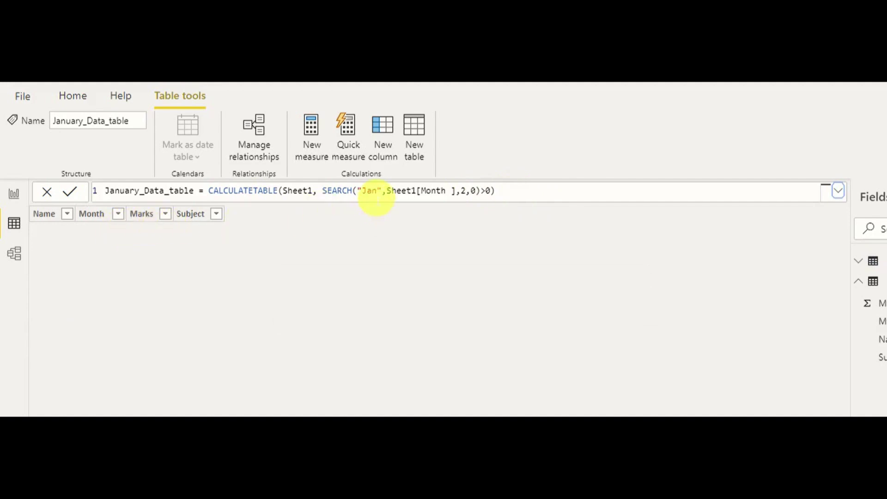
Replace the search text Jan with ly.
{"action": "double_click", "coordinate": [377, 191]}
{"action": "key", "text": "BackSpace"}
{"action": "type", "text": "1y"}
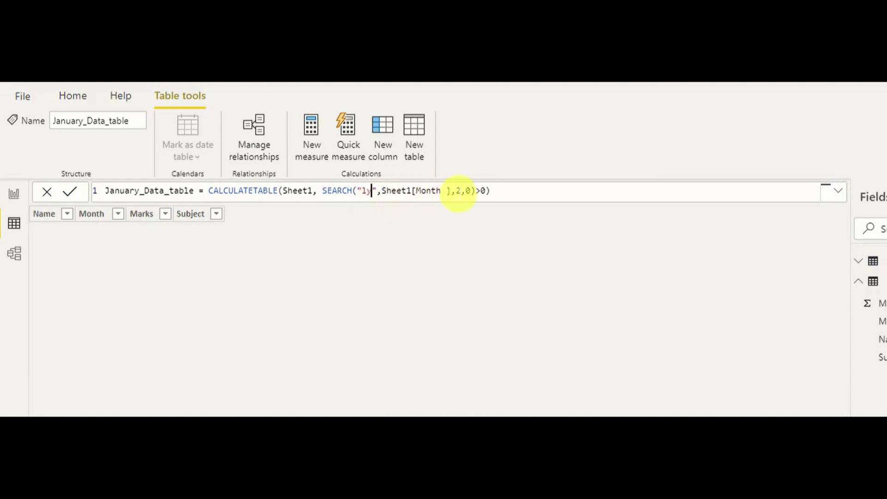
Set the start position to 1, returning six July rows.
{"action": "left_click", "coordinate": [460, 192]}
{"action": "key", "text": "BackSpace"}
{"action": "type", "text": "1"}
{"action": "key", "text": "Return"}
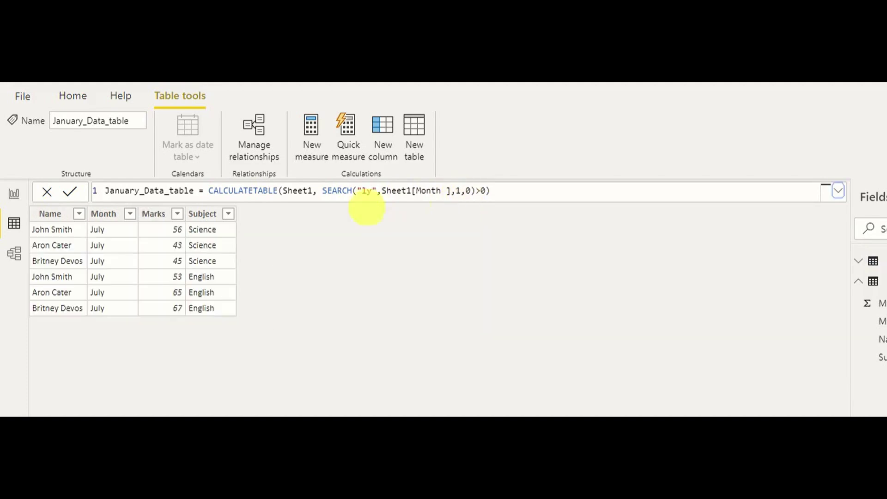
Try start positions 3 and then 4, leaving the table empty.
{"action": "left_click", "coordinate": [461, 191]}
{"action": "key", "text": "BackSpace"}
{"action": "type", "text": "3"}
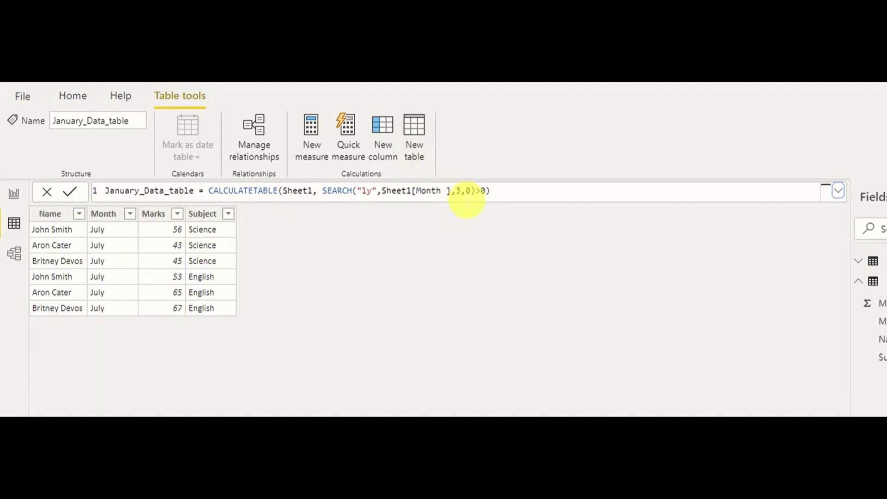
{"action": "left_click", "coordinate": [461, 190]}
{"action": "key", "text": "BackSpace"}
{"action": "type", "text": "4"}
{"action": "key", "text": "Return"}
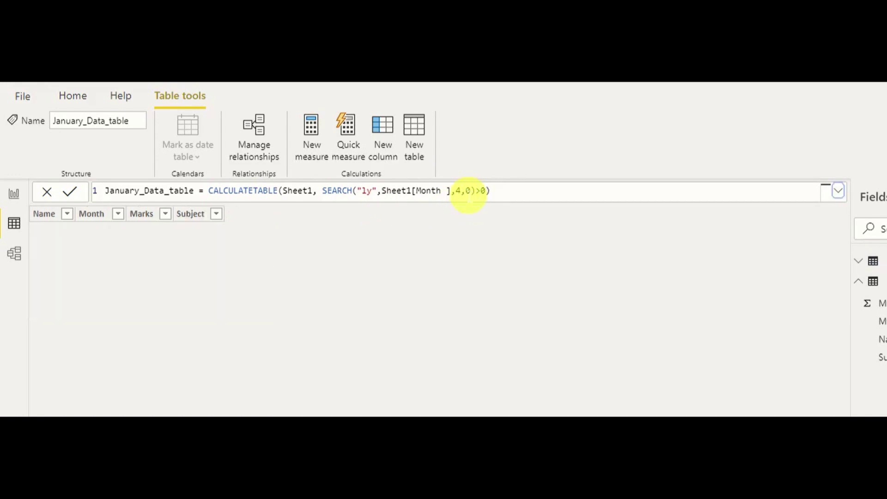
{"action": "left_click_drag", "start_coordinate": [451, 191], "coordinate": [524, 200]}
{"action": "left_click", "coordinate": [524, 200]}
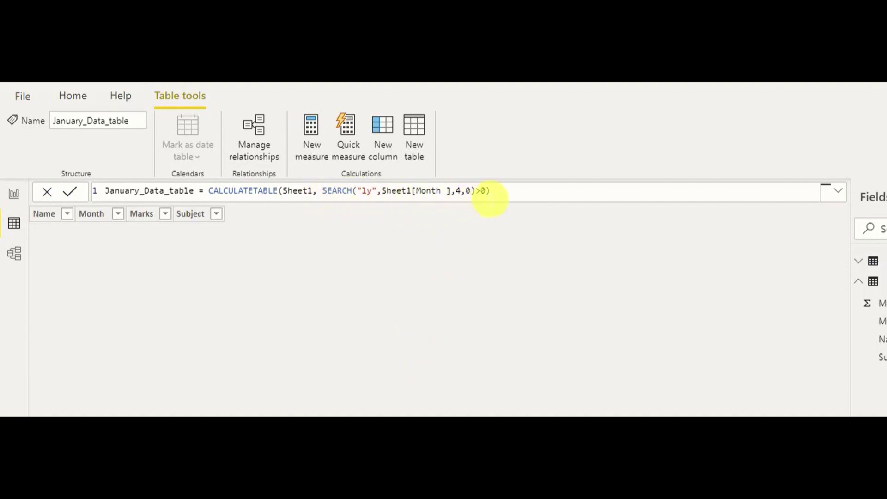
Add a second filter SEARCH("Brit",Sheet1[Name],1,0)>0 to the CALCULATETABLE formula.
{"action": "left_click", "coordinate": [490, 194]}
{"action": "type", "text": ","}
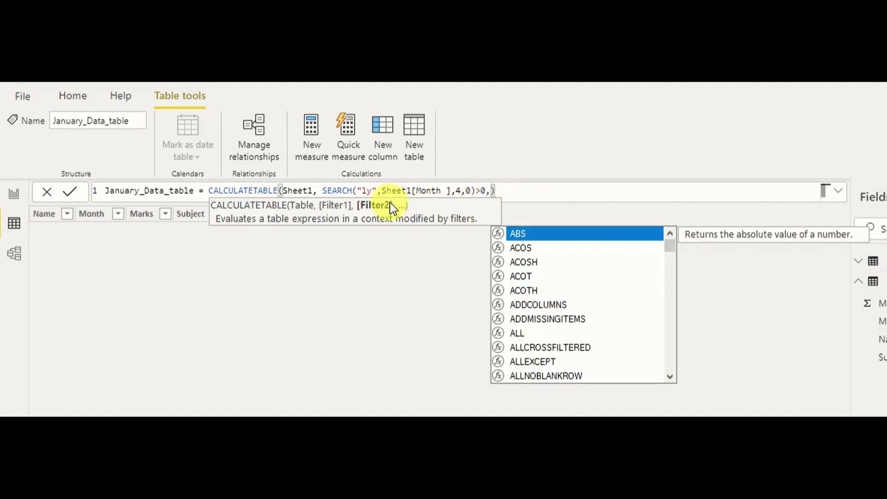
{"action": "type", "text": "se"}
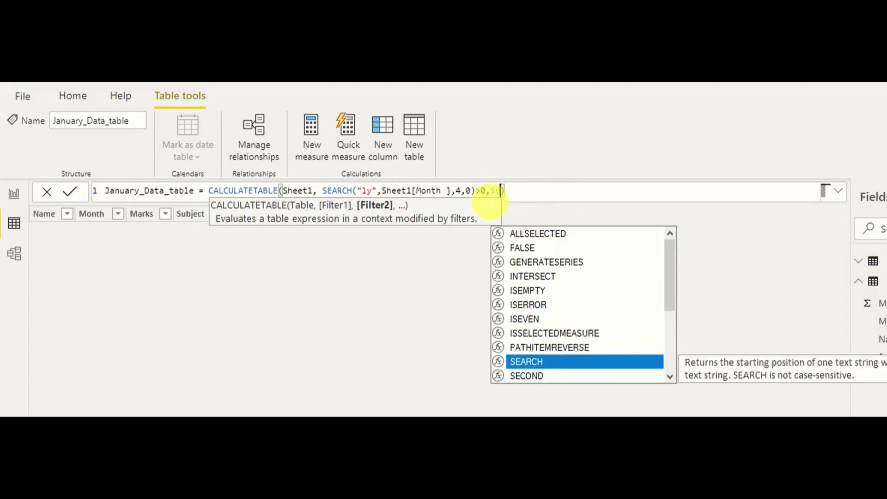
{"action": "key", "text": "Tab"}
{"action": "type", "text": "\""}
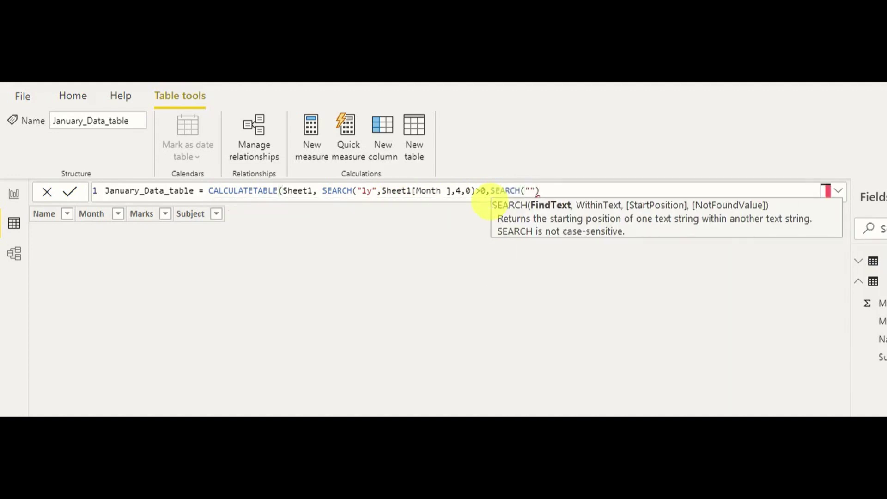
{"action": "type", "text": "BRI"}
{"action": "key", "text": "BackSpace"}
{"action": "key", "text": "BackSpace"}
{"action": "type", "text": "rit\","}
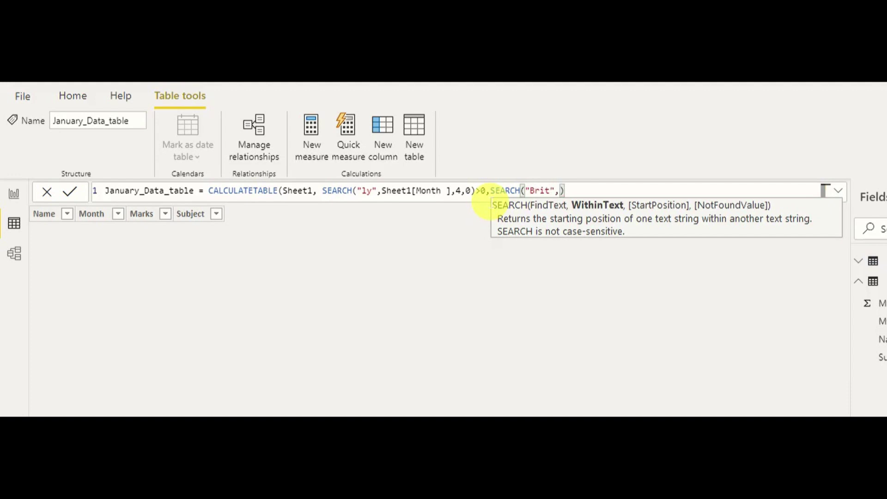
{"action": "type", "text": "Shee"}
{"action": "key", "text": "Down"}
{"action": "key", "text": "Down"}
{"action": "key", "text": "Down"}
{"action": "key", "text": "Tab"}
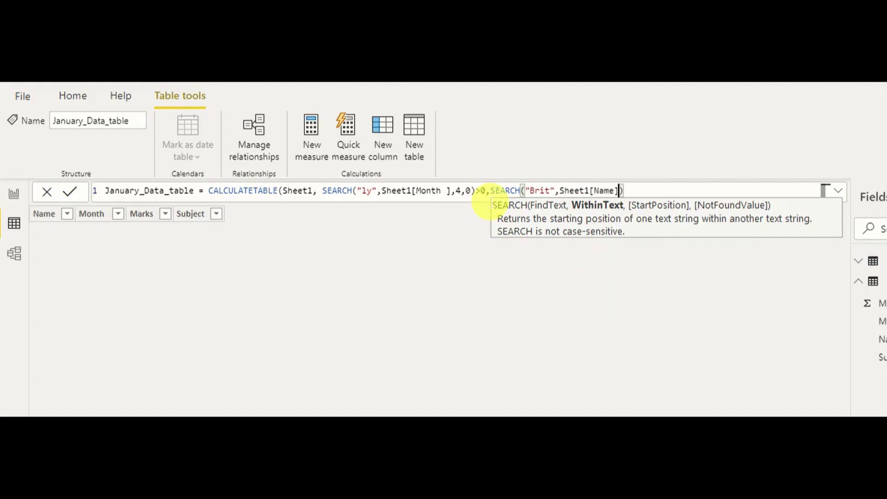
{"action": "type", "text": ",1,"}
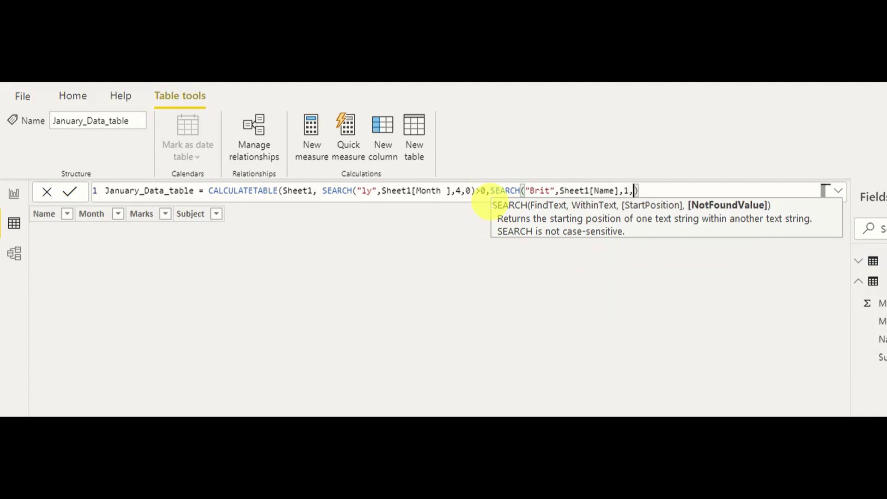
{"action": "type", "text": "0)>"}
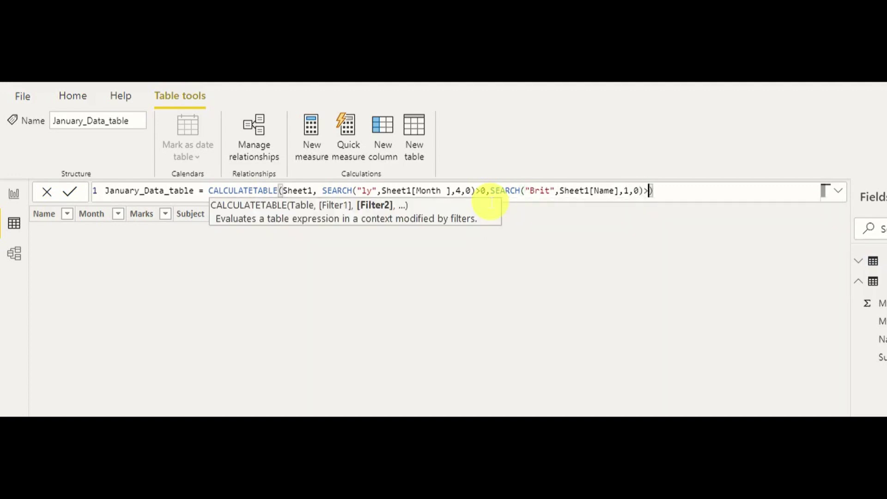
{"action": "type", "text": "0"}
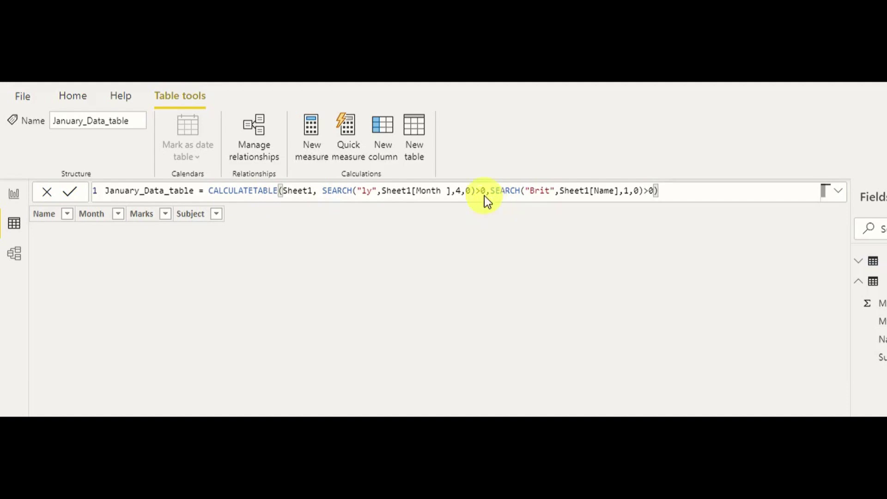
{"action": "key", "text": "Return"}
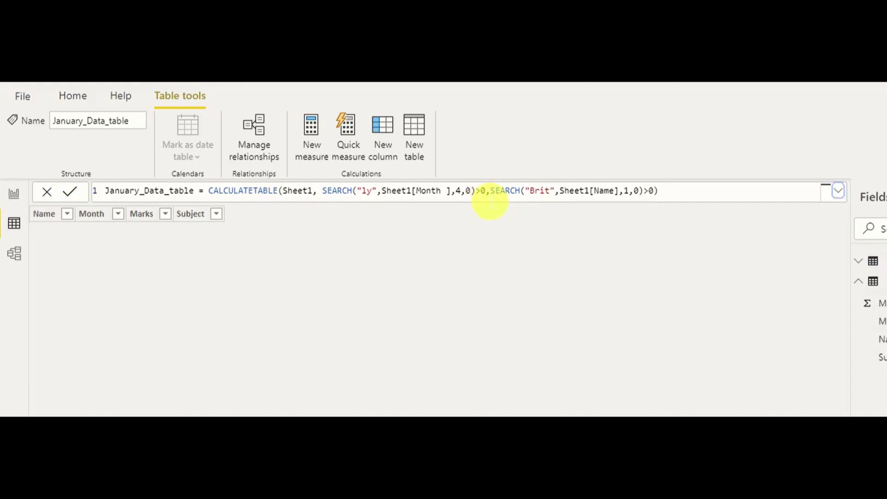
Switch the Month search text back from ly to Jan.
{"action": "double_click", "coordinate": [367, 191]}
{"action": "type", "text": "Jan"}
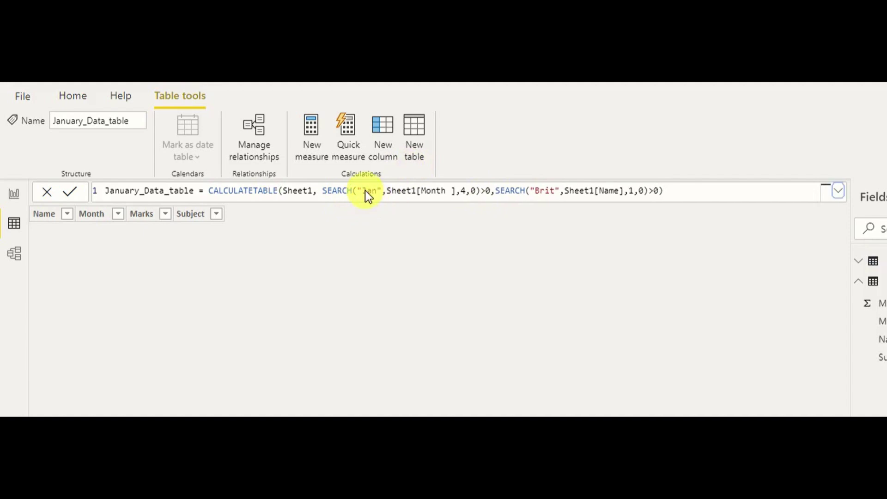
{"action": "key", "text": "Return"}
Reset the start position to 1, giving two January rows matching both filters.
{"action": "left_click", "coordinate": [466, 192]}
{"action": "key", "text": "BackSpace"}
{"action": "type", "text": "1"}
{"action": "key", "text": "Return"}
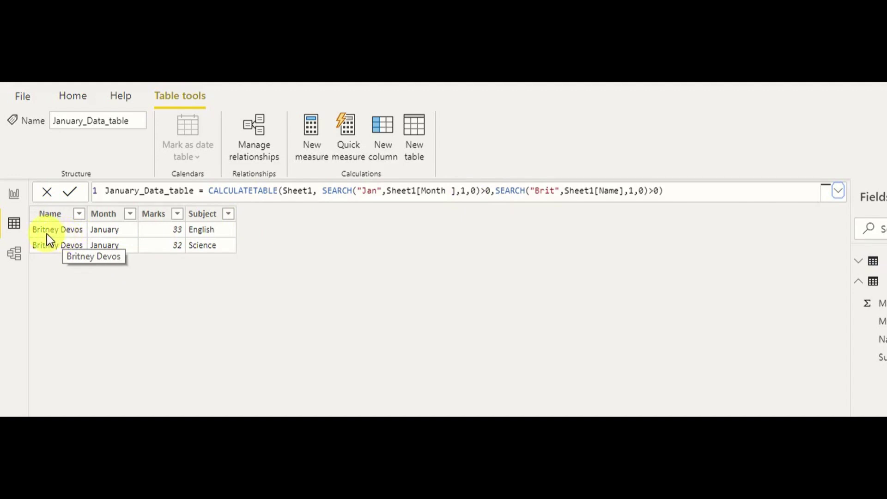
{"action": "left_click", "coordinate": [693, 198]}
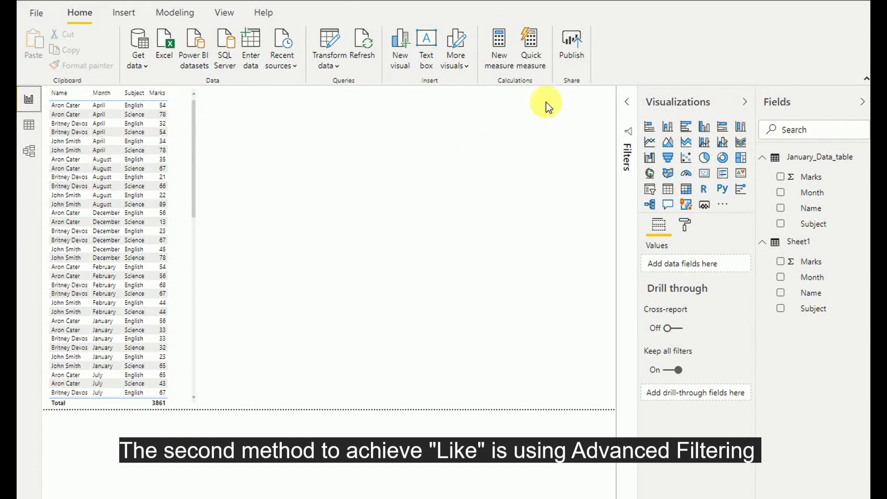
Give the table visual an Advanced Month filter of contains 'Jan', leaving six rows totalling 242.
{"action": "left_click", "coordinate": [185, 159]}
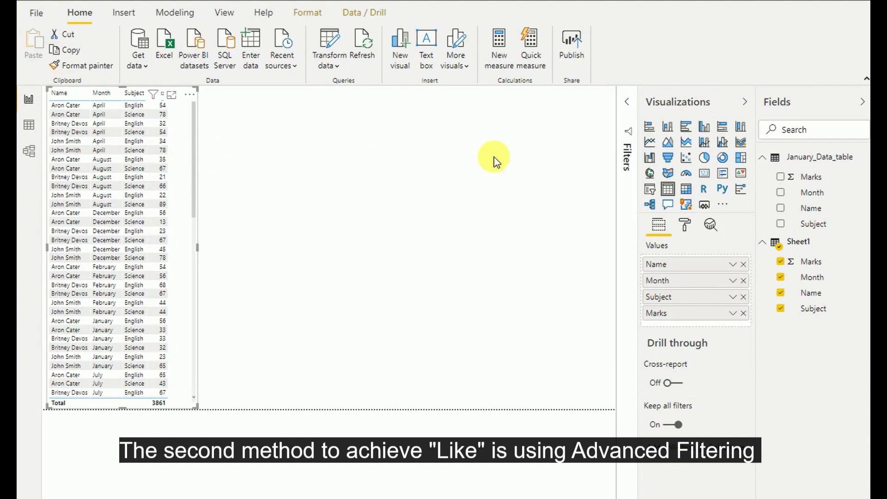
{"action": "left_click", "coordinate": [631, 104]}
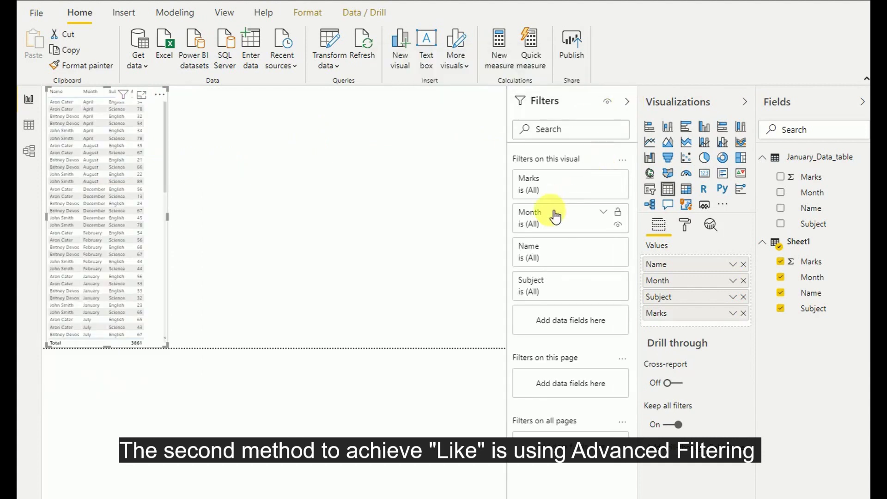
{"action": "left_click", "coordinate": [604, 215]}
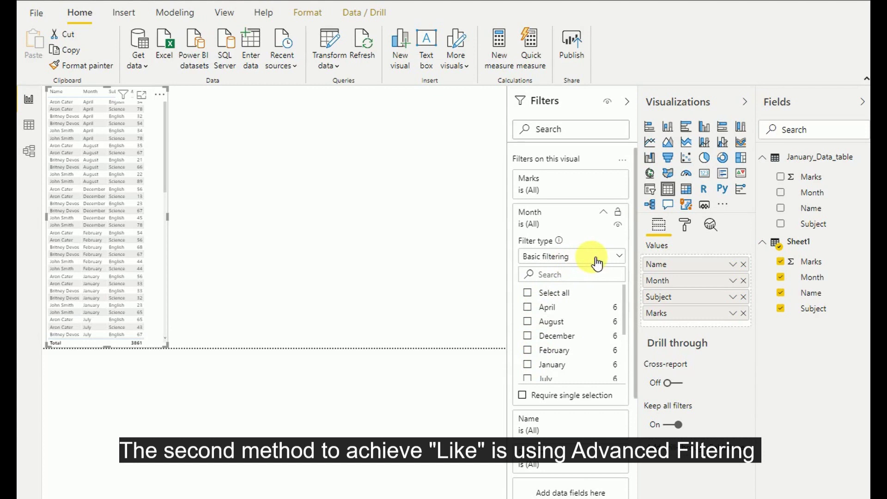
{"action": "left_click", "coordinate": [567, 259]}
{"action": "left_click", "coordinate": [564, 274]}
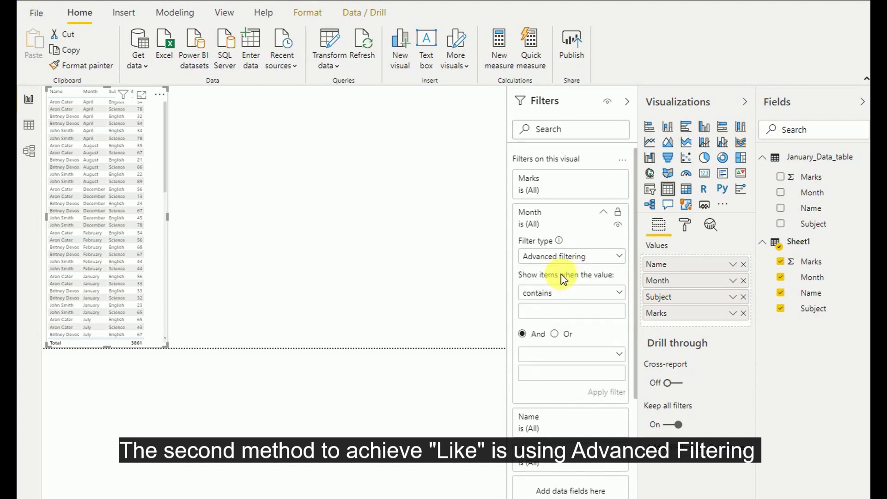
{"action": "scroll", "coordinate": [634, 277], "scroll_direction": "down", "scroll_amount": 1}
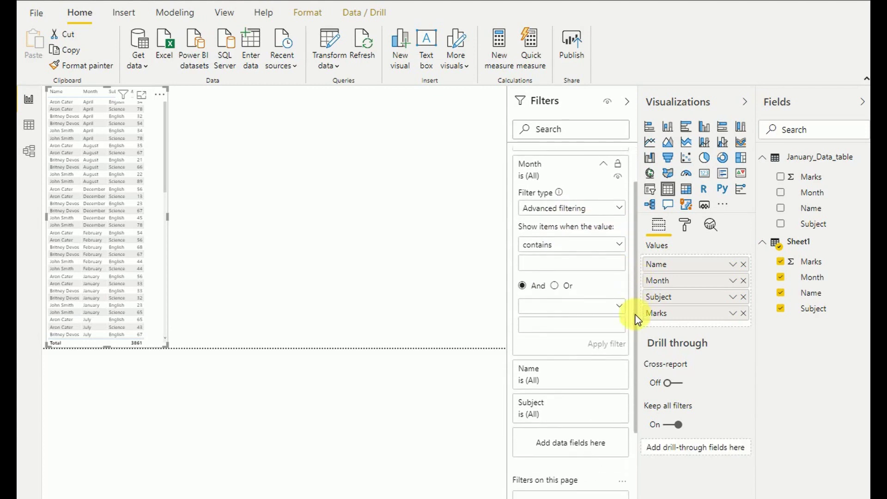
{"action": "left_click", "coordinate": [619, 237]}
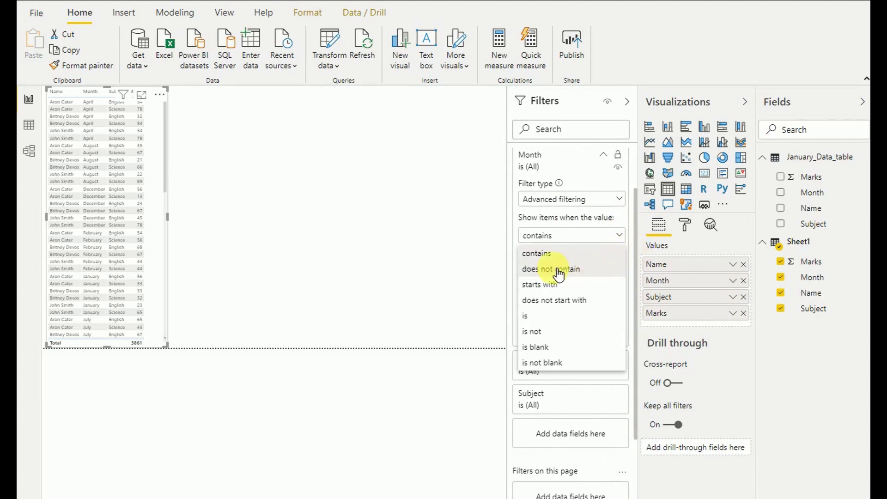
{"action": "left_click", "coordinate": [547, 254]}
{"action": "left_click", "coordinate": [549, 260]}
{"action": "type", "text": "Jan"}
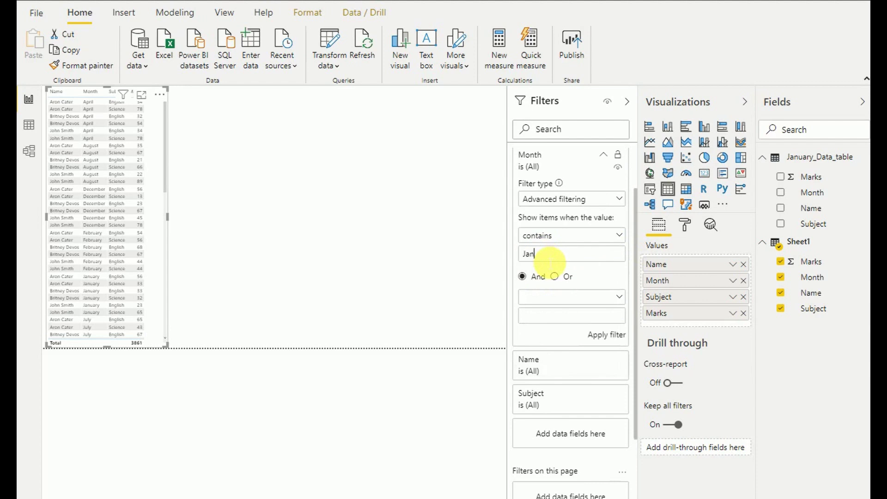
{"action": "left_click", "coordinate": [604, 336]}
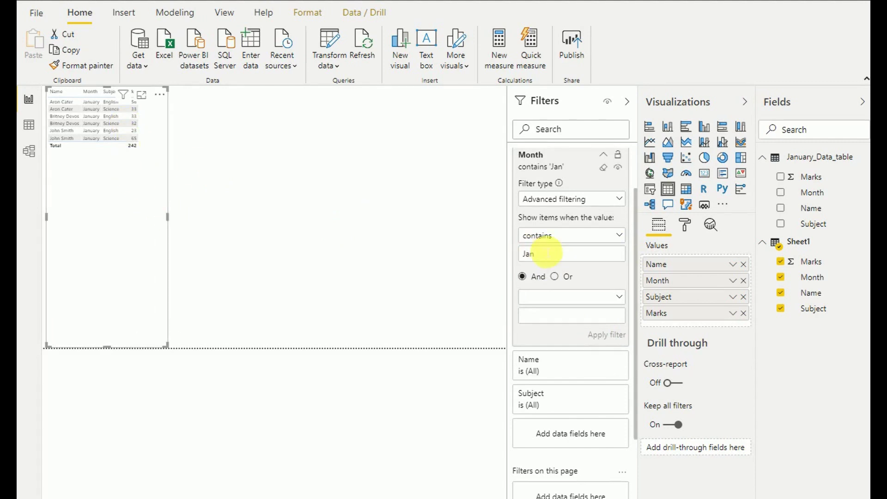
Raise the table values' text size from 10 to 16 pt.
{"action": "left_click", "coordinate": [685, 225]}
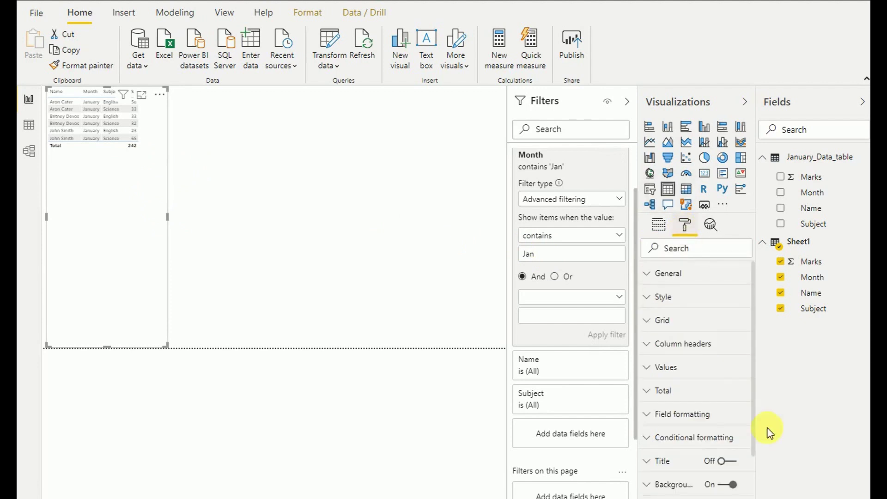
{"action": "left_click", "coordinate": [673, 367]}
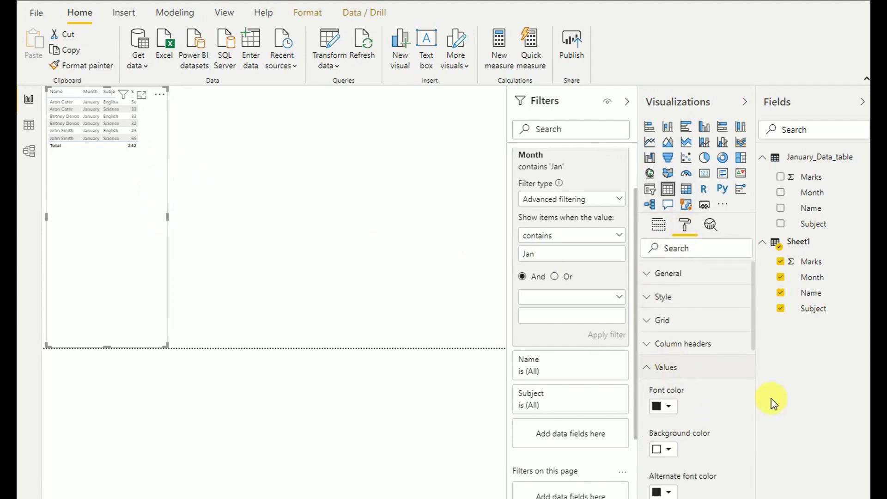
{"action": "left_click_drag", "start_coordinate": [753, 341], "coordinate": [755, 459]}
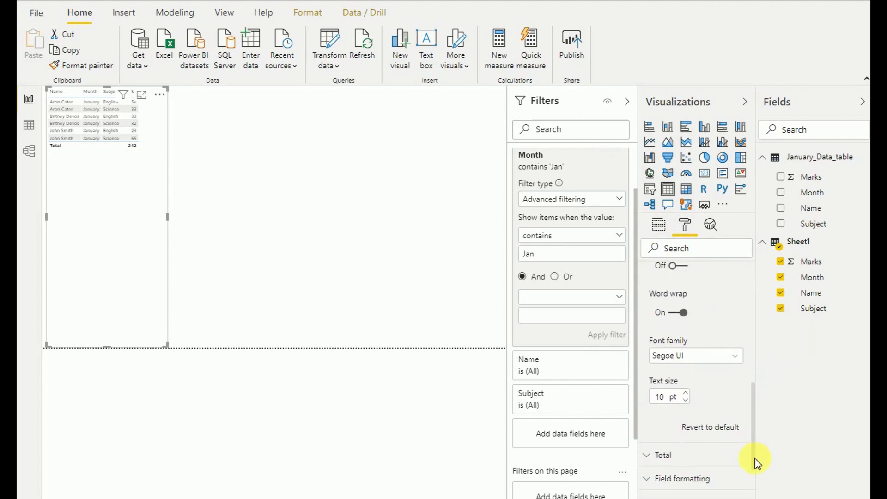
{"action": "left_click", "coordinate": [686, 394]}
{"action": "left_click", "coordinate": [687, 395]}
{"action": "left_click", "coordinate": [687, 394]}
{"action": "left_click", "coordinate": [439, 297]}
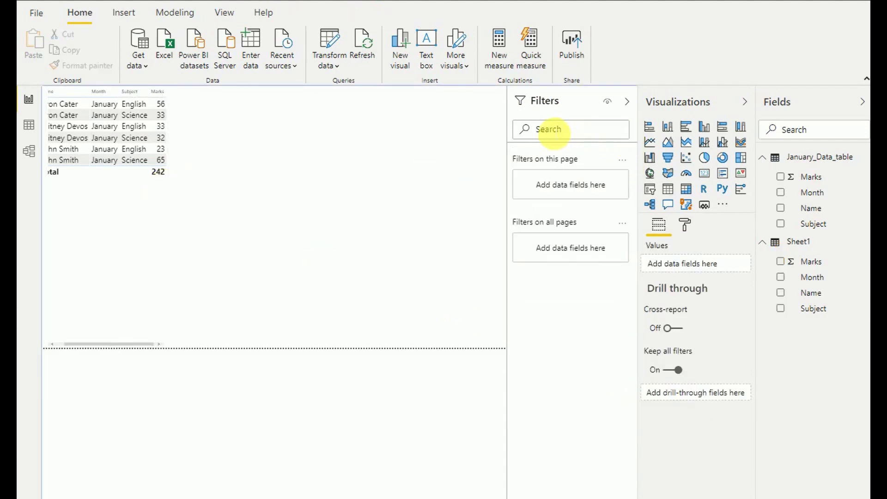
Collapse the Month filter card and expand the Name filter card.
{"action": "left_click", "coordinate": [118, 184]}
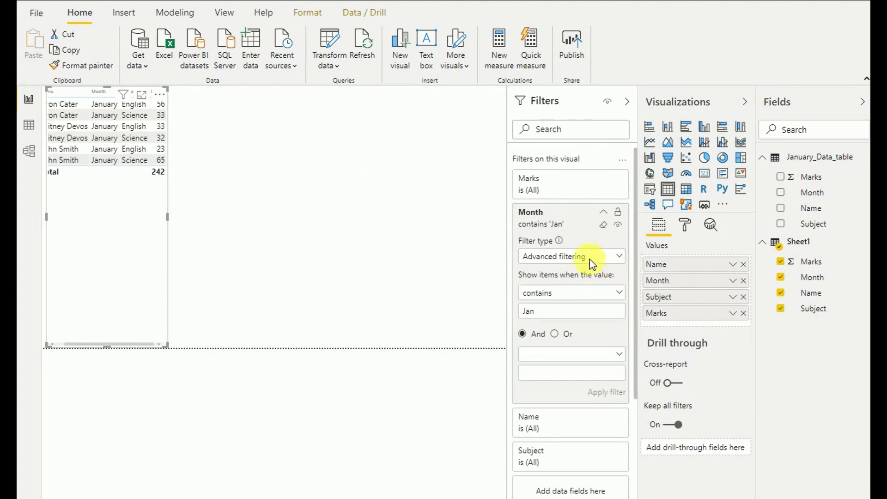
{"action": "left_click", "coordinate": [603, 213]}
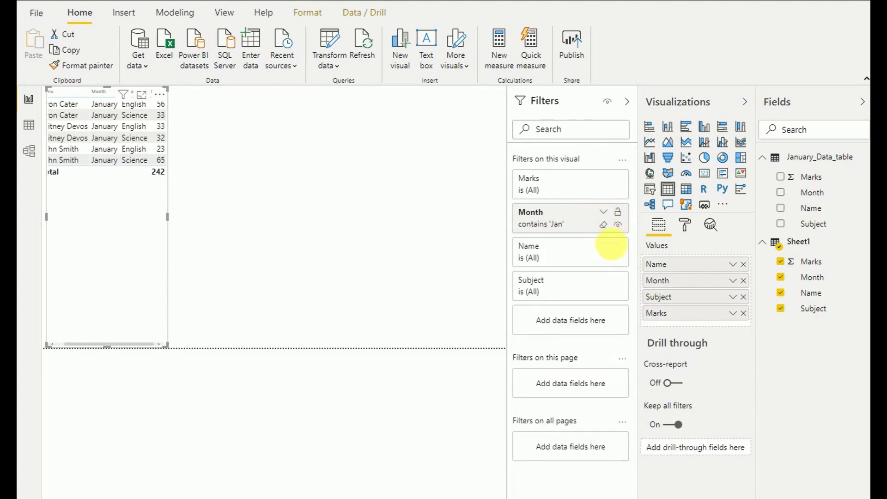
{"action": "left_click", "coordinate": [609, 248]}
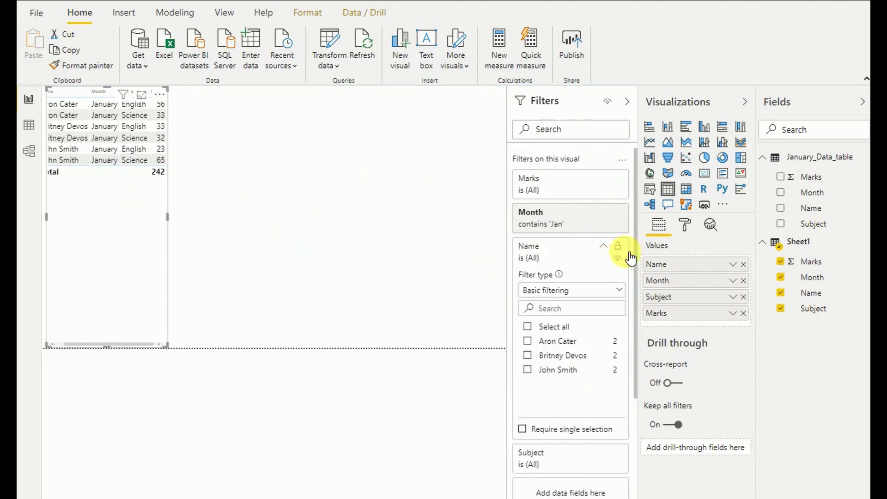
Add an advanced Name contains 'Brit' filter to the table visual and widen it so names show fully.
{"action": "scroll", "coordinate": [614, 284], "scroll_direction": "down", "scroll_amount": 2}
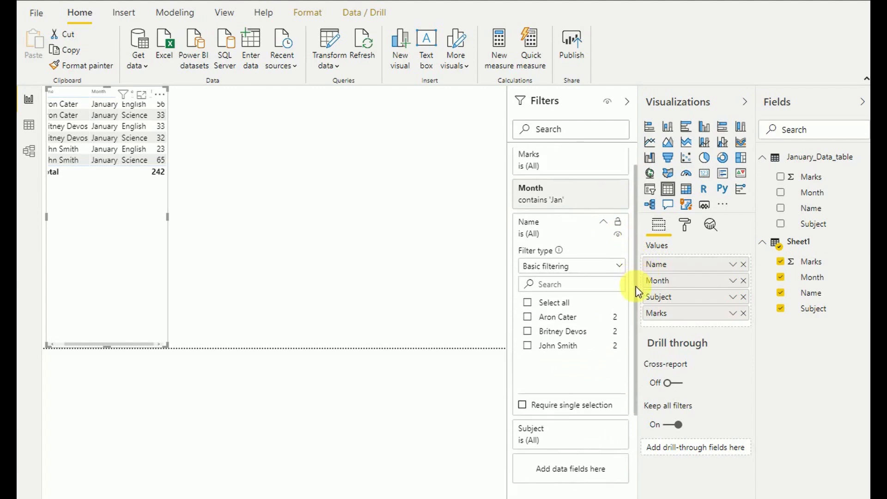
{"action": "left_click", "coordinate": [572, 262]}
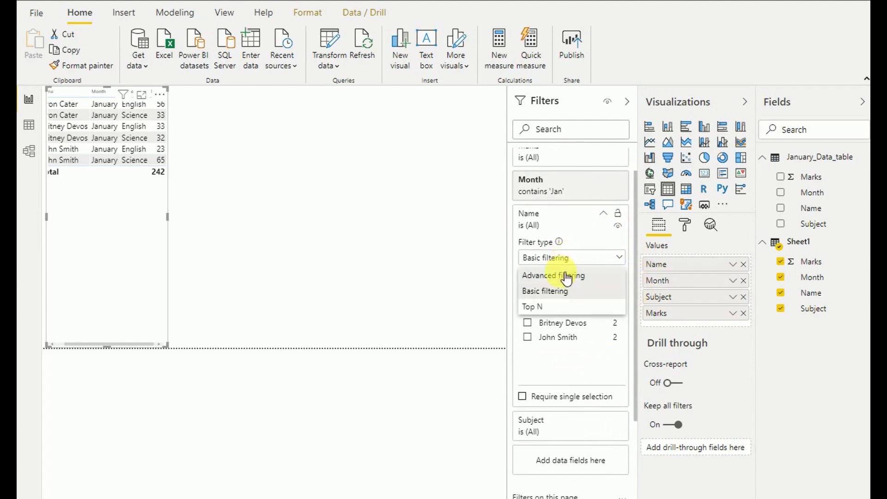
{"action": "left_click", "coordinate": [566, 277]}
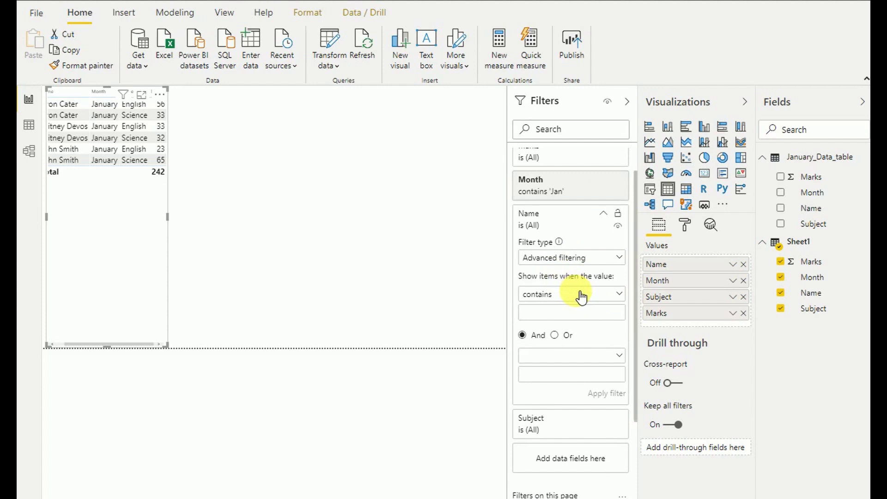
{"action": "left_click", "coordinate": [589, 316]}
{"action": "type", "text": "B"}
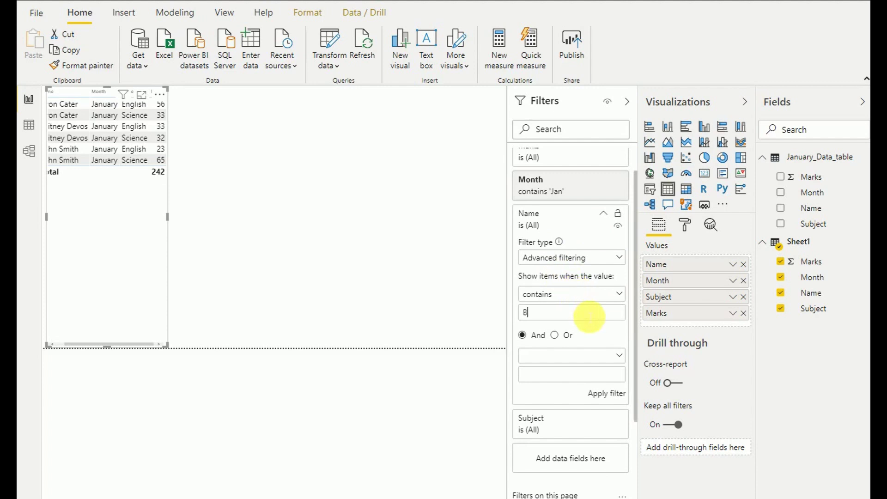
{"action": "type", "text": "rit"}
{"action": "left_click", "coordinate": [606, 394]}
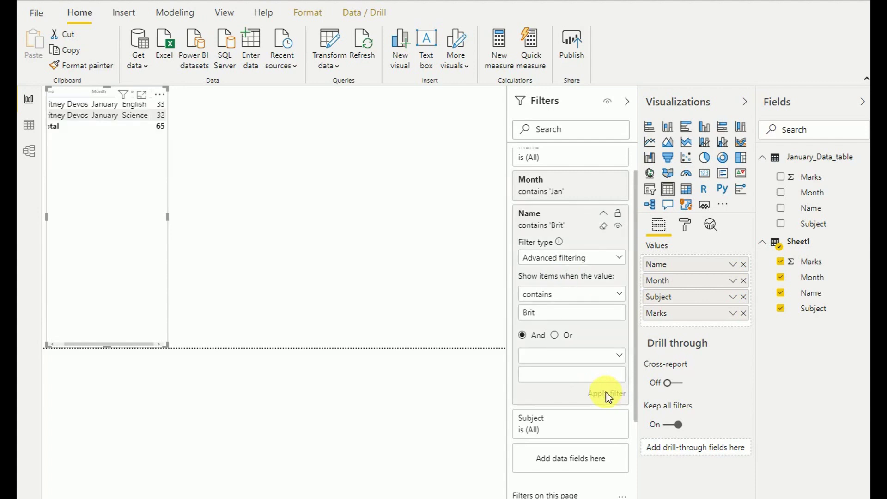
{"action": "left_click_drag", "start_coordinate": [175, 220], "coordinate": [313, 231]}
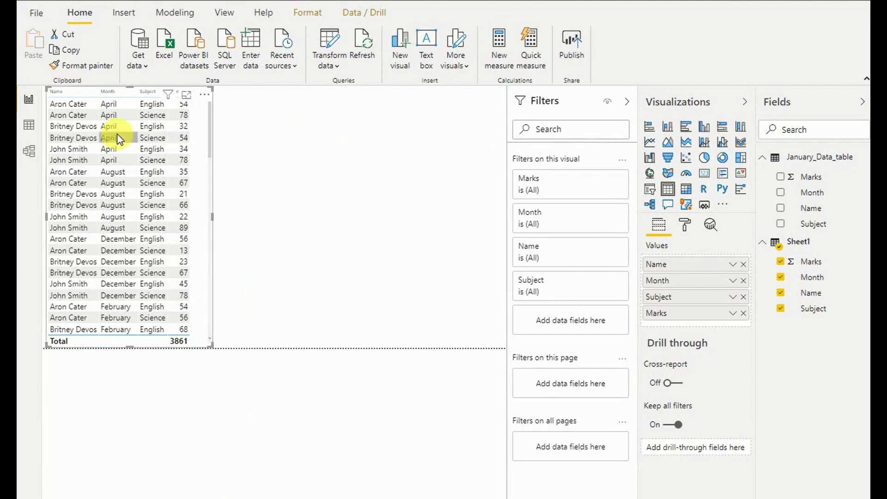
In Data view, add a new calculated column to Sheet1 and enlarge the formula bar.
{"action": "left_click", "coordinate": [29, 125]}
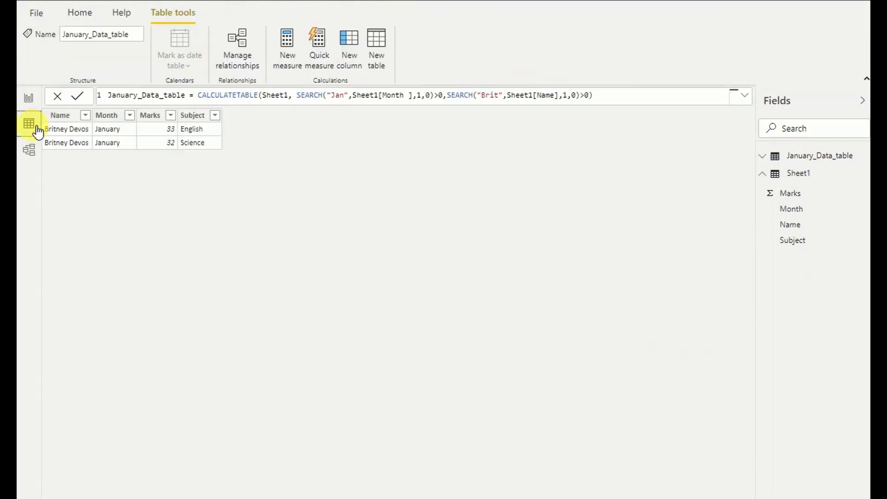
{"action": "left_click", "coordinate": [799, 175]}
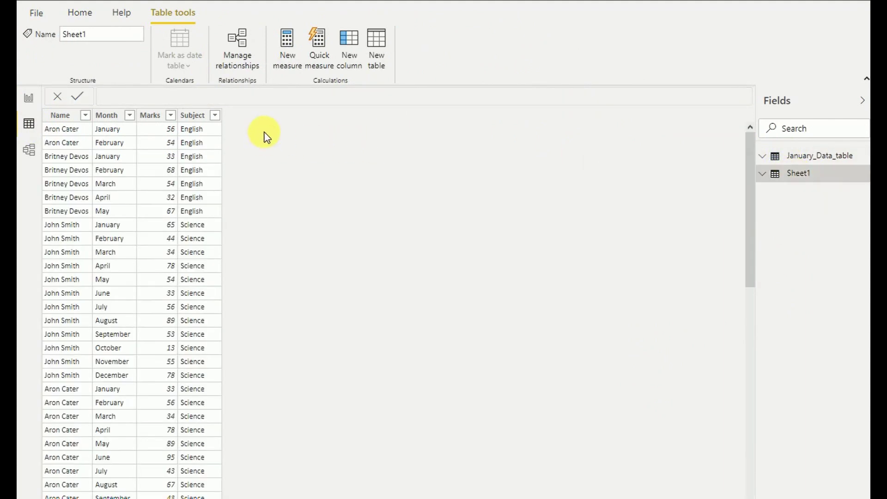
{"action": "left_click", "coordinate": [350, 59]}
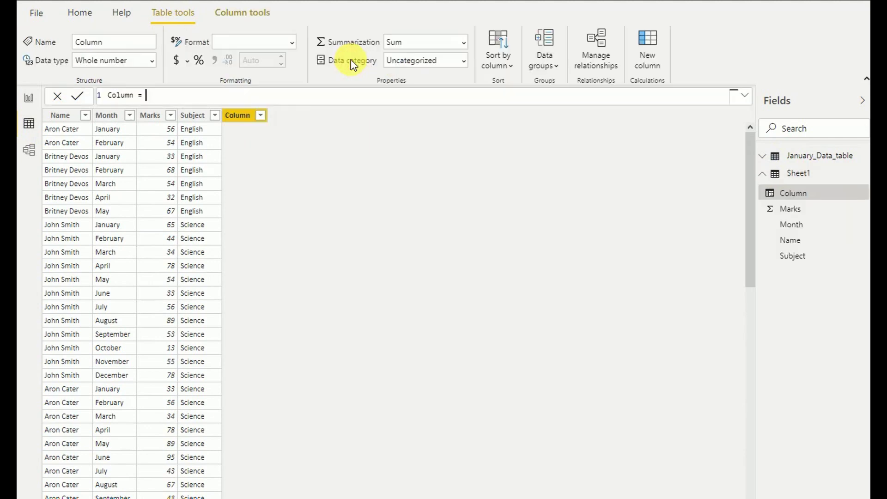
{"action": "left_click", "coordinate": [747, 96]}
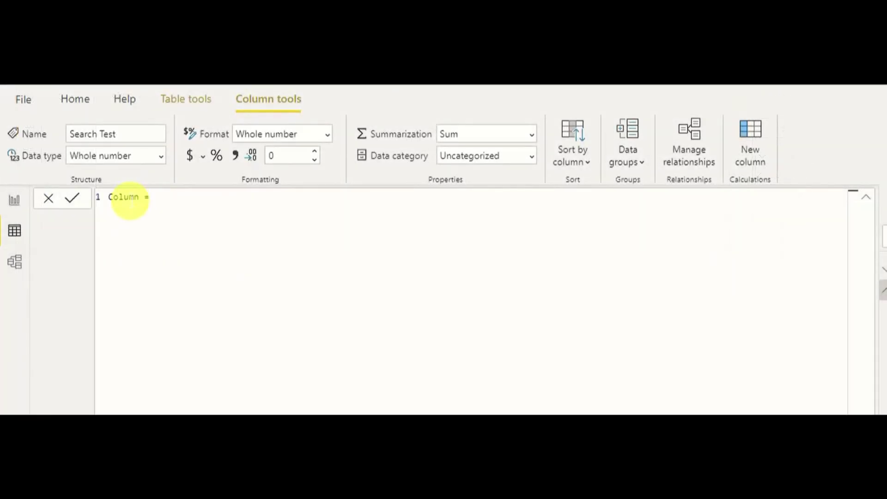
Rename the new column to 'Search Test' and start its formula with IFERROR.
{"action": "double_click", "coordinate": [126, 95]}
{"action": "type", "text": "Search Test"}
{"action": "key", "text": "End"}
{"action": "type", "text": "IF"}
{"action": "key", "text": "Down"}
{"action": "key", "text": "Tab"}
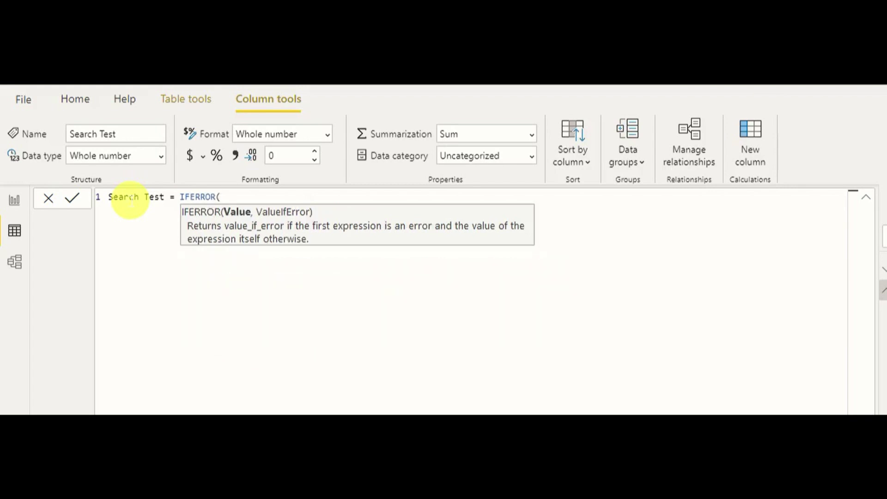
Complete the formula IFERROR(SEARCH("Jan",Sheet1[Month ],1,0),-1) and check its 1/0 results.
{"action": "type", "text": "Se"}
{"action": "key", "text": "Tab"}
{"action": "type", "text": "\"Jan\""}
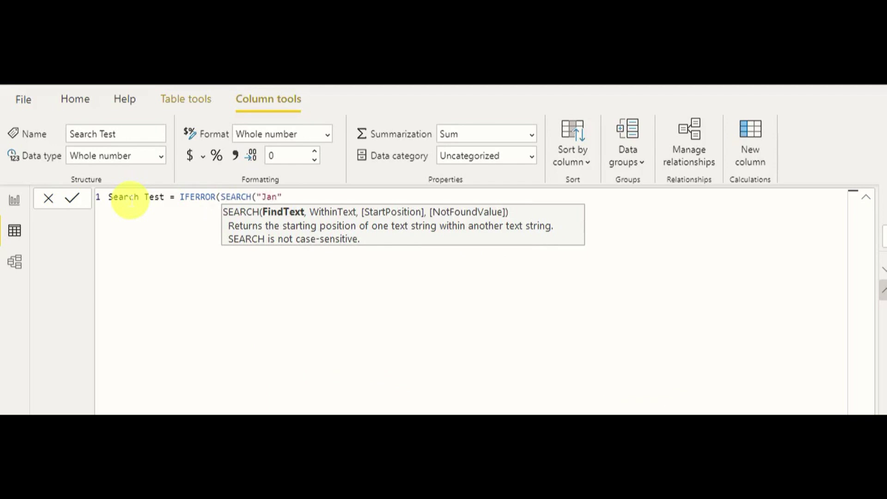
{"action": "type", "text": ",Shee"}
{"action": "key", "text": "Down"}
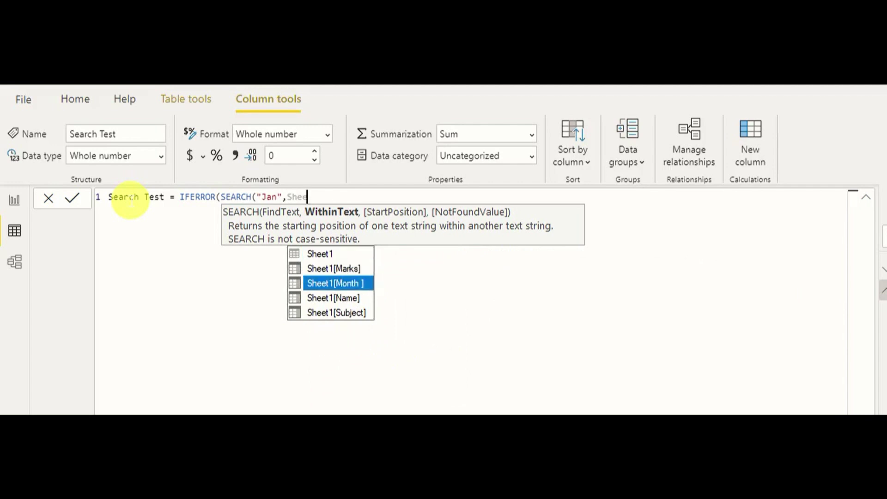
{"action": "key", "text": "Tab"}
{"action": "type", "text": ",1,"}
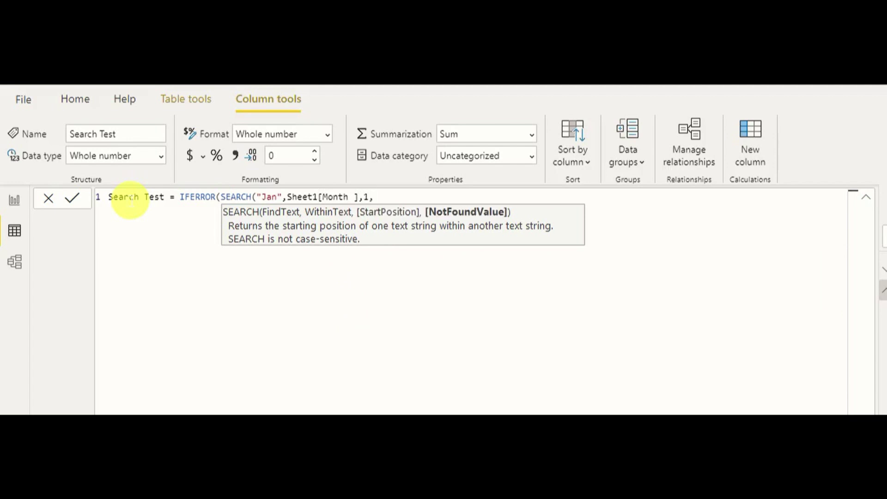
{"action": "type", "text": "0)"}
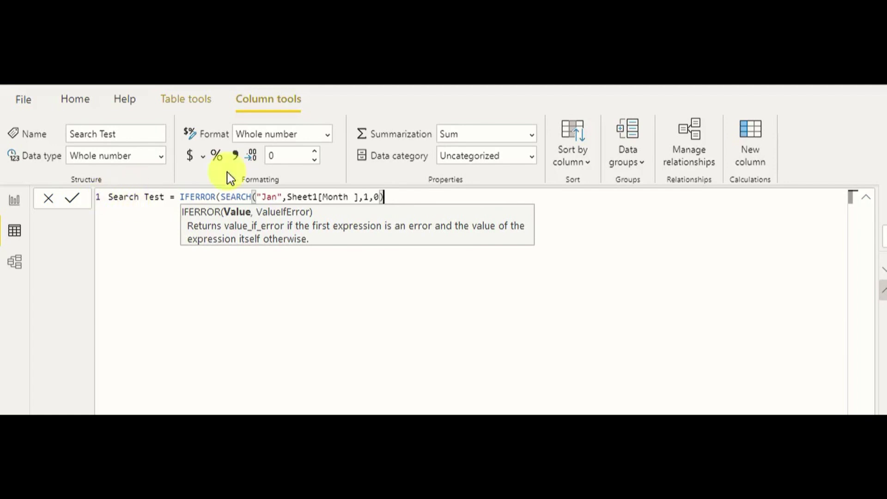
{"action": "type", "text": ","}
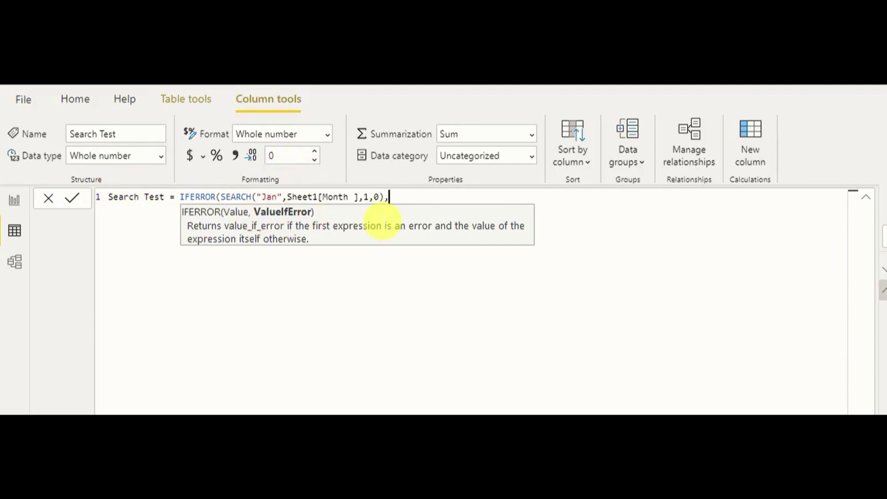
{"action": "type", "text": "-1)"}
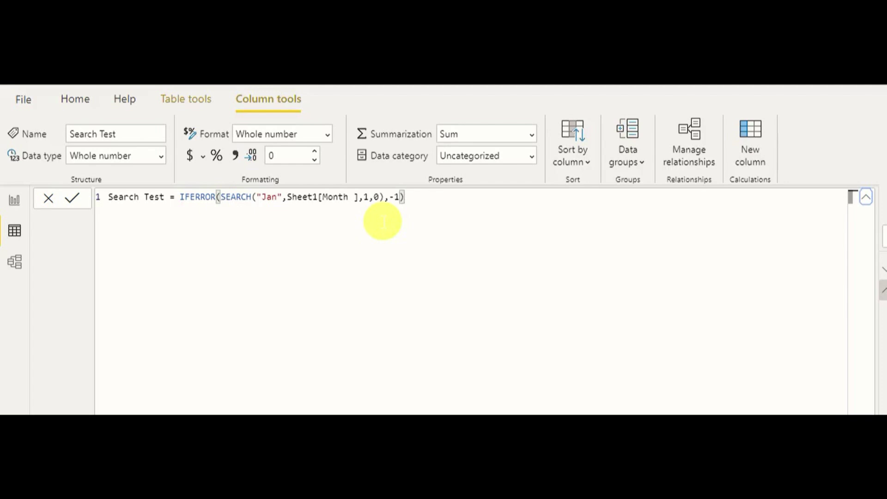
{"action": "left_click", "coordinate": [867, 199]}
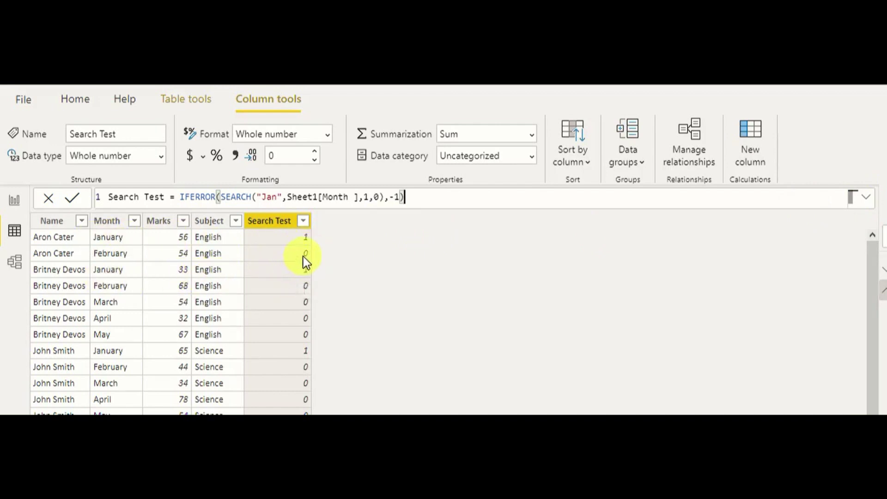
{"action": "left_click", "coordinate": [871, 204]}
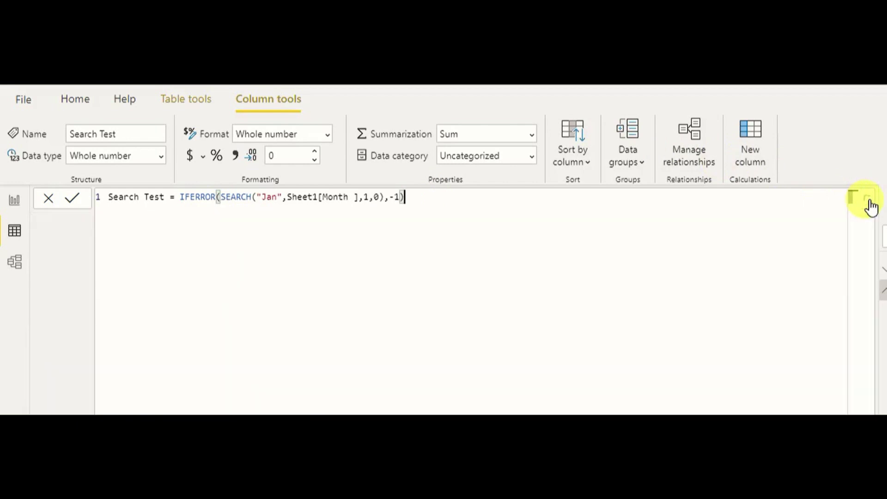
Store the IFERROR(SEARCH(...)) expression in a variable named Result1.
{"action": "left_click", "coordinate": [181, 197]}
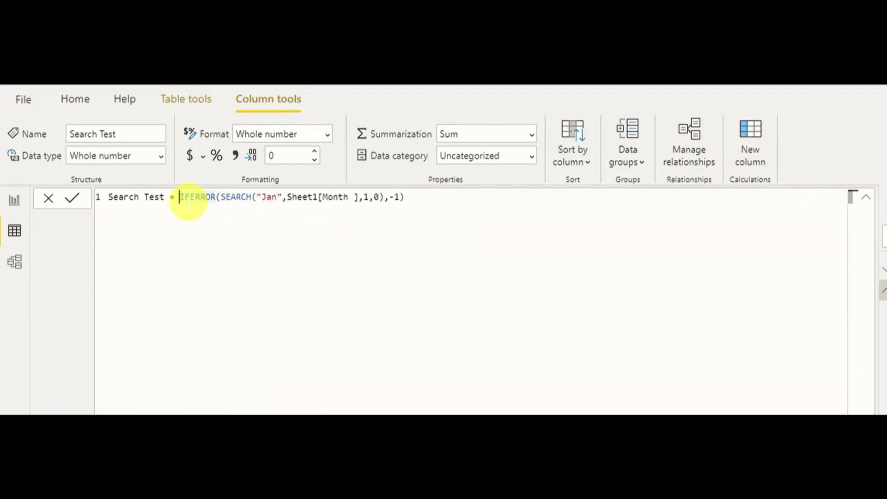
{"action": "key", "text": "shift+Return"}
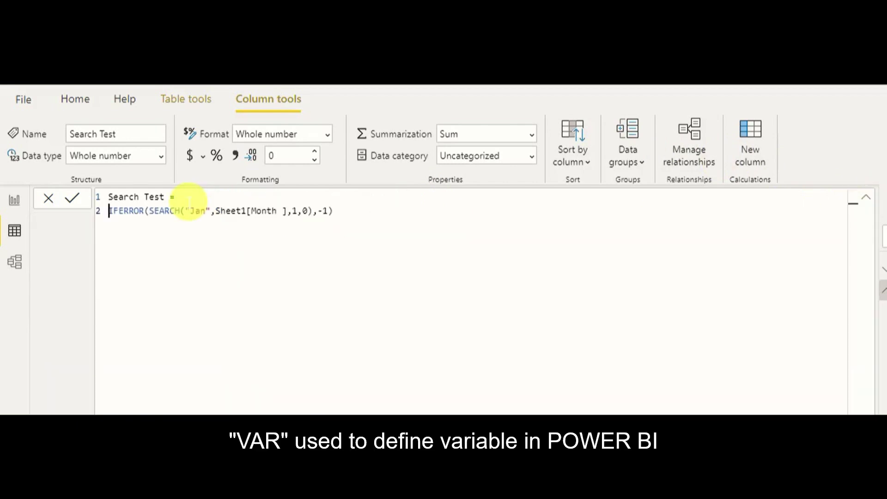
{"action": "type", "text": "VAR"}
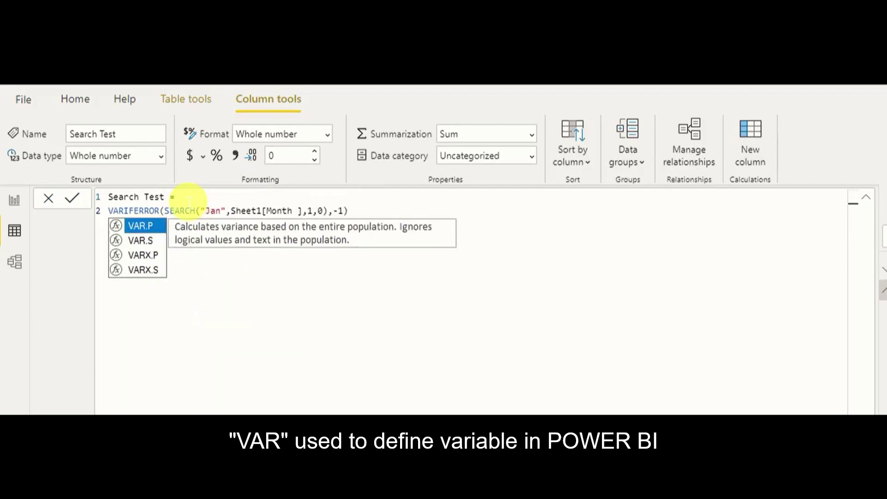
{"action": "type", "text": " Result1 ="}
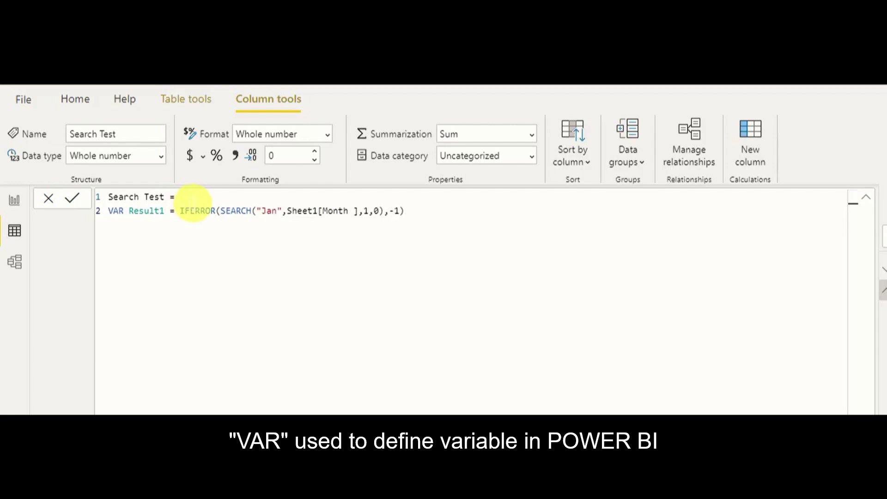
Add Return IF(Result1 > 0, "Found", "Not Found") and commit the formula to view the results.
{"action": "left_click", "coordinate": [418, 218]}
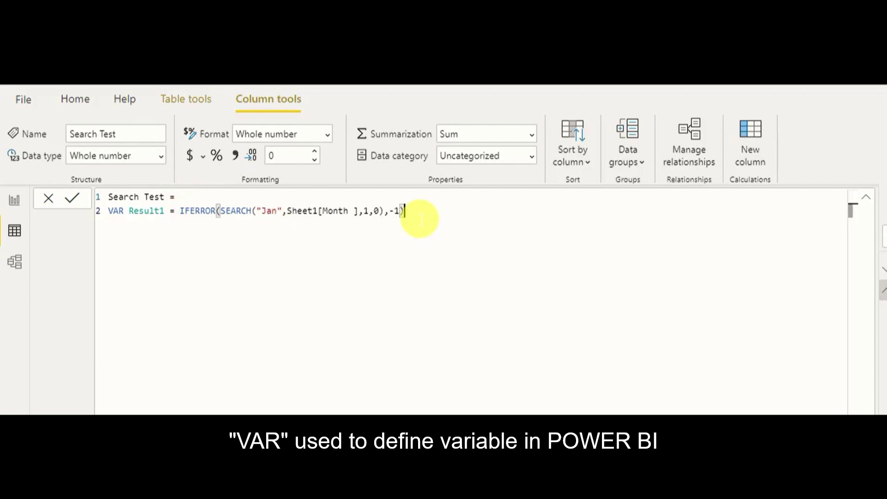
{"action": "key", "text": "Return"}
{"action": "type", "text": "Res"}
{"action": "key", "text": "BackSpace"}
{"action": "key", "text": "BackSpace"}
{"action": "type", "text": "eturn "}
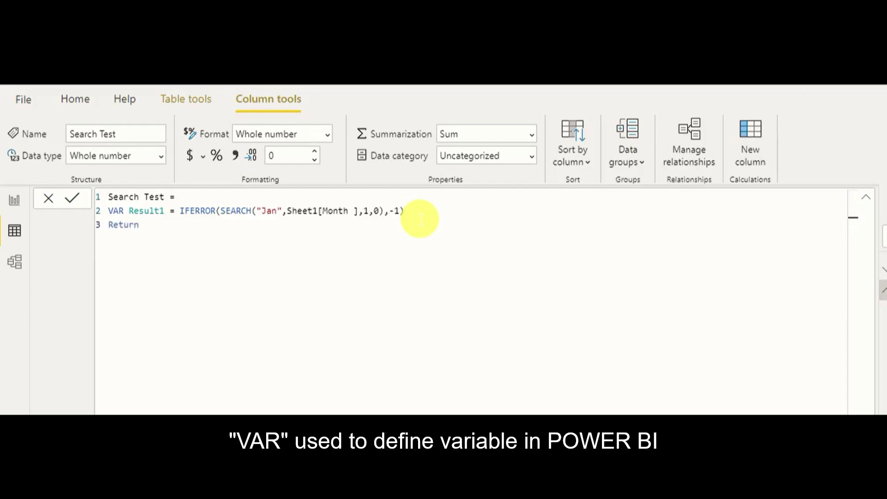
{"action": "type", "text": "IF"}
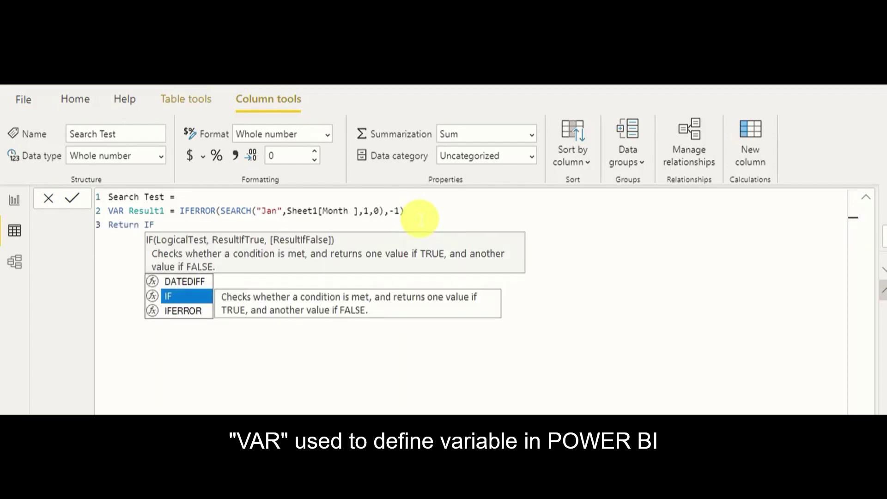
{"action": "type", "text": "("}
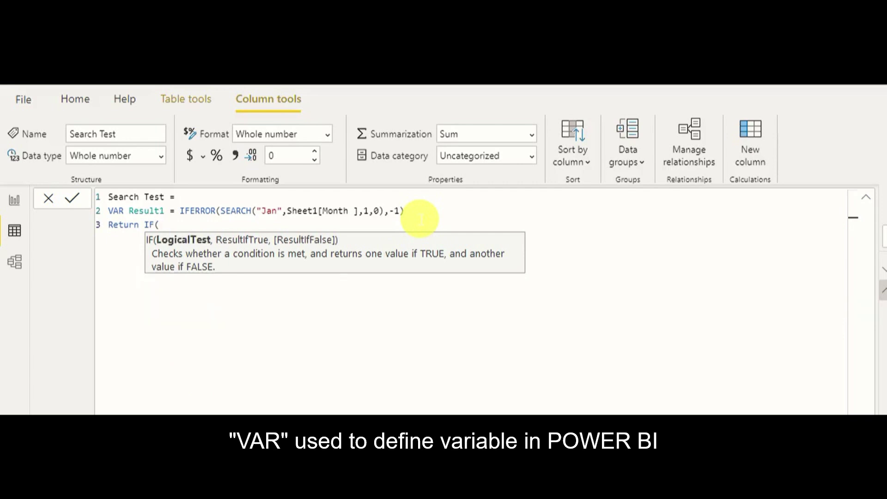
{"action": "type", "text": "Re"}
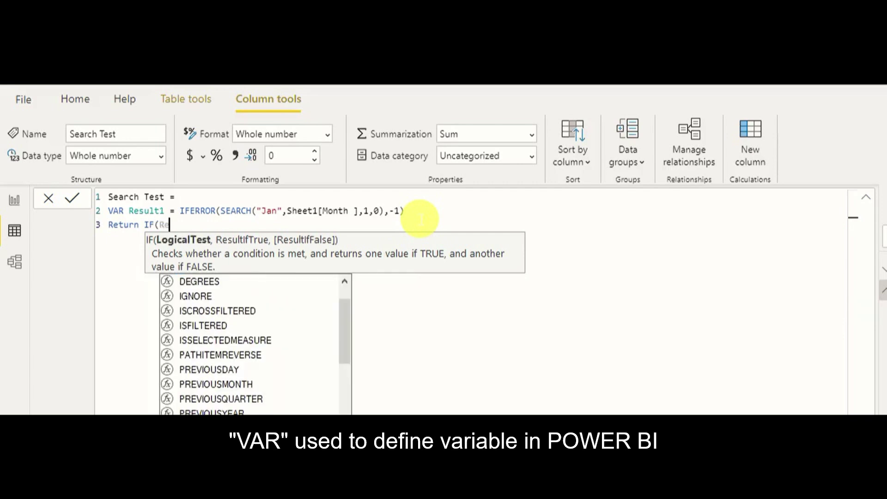
{"action": "type", "text": "sul"}
{"action": "key", "text": "Tab"}
{"action": "type", "text": ">"}
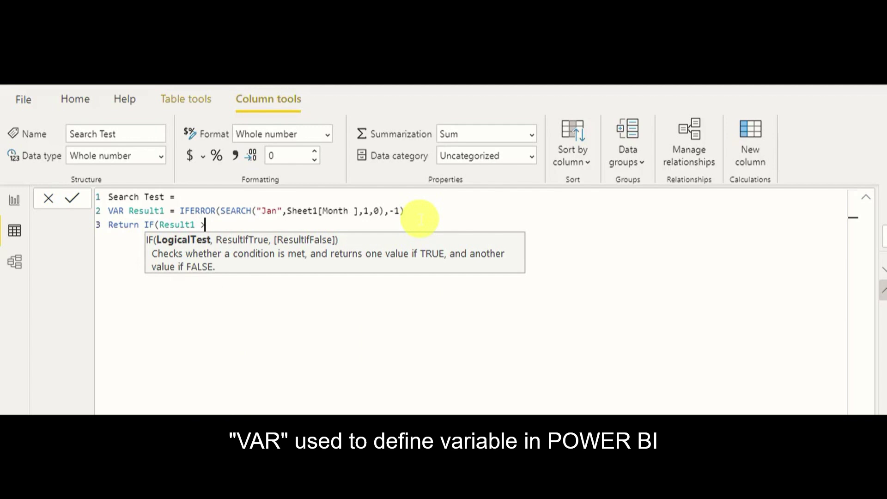
{"action": "type", "text": " 0, \""}
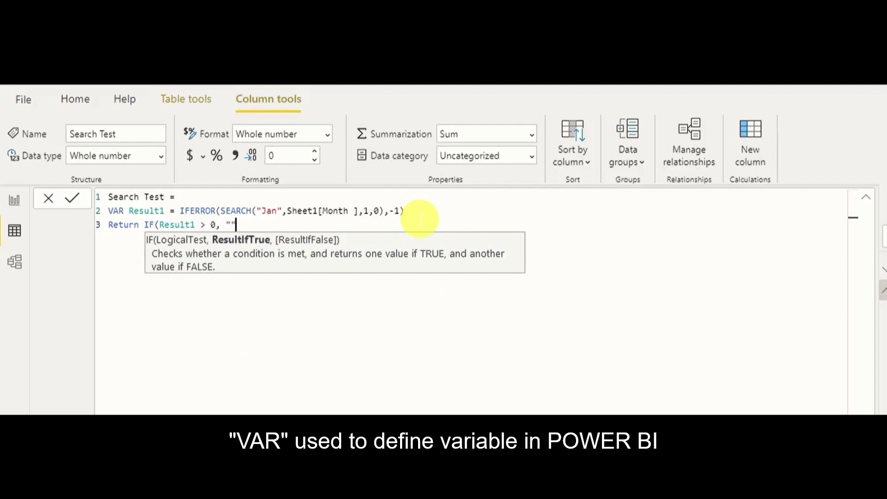
{"action": "type", "text": "Found\", NO"}
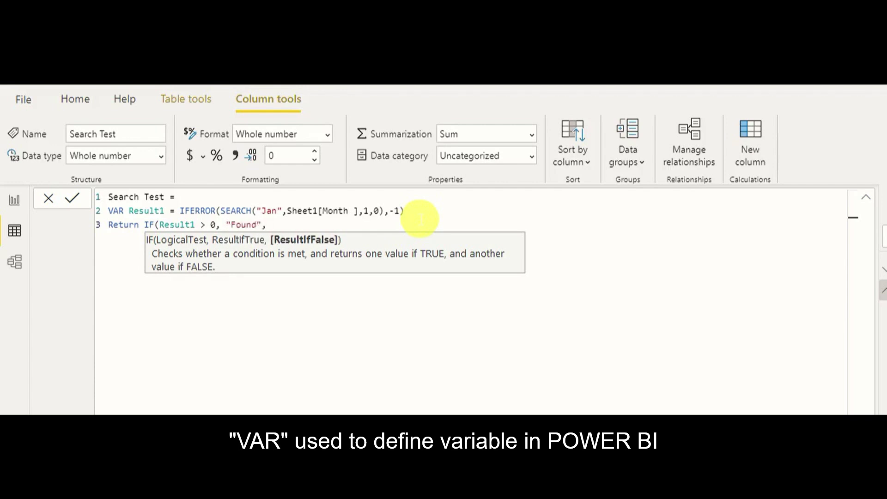
{"action": "key", "text": "BackSpace"}
{"action": "key", "text": "BackSpace"}
{"action": "type", "text": "\"Not"}
{"action": "type", "text": " Foiun"}
{"action": "key", "text": "BackSpace"}
{"action": "key", "text": "BackSpace"}
{"action": "key", "text": "BackSpace"}
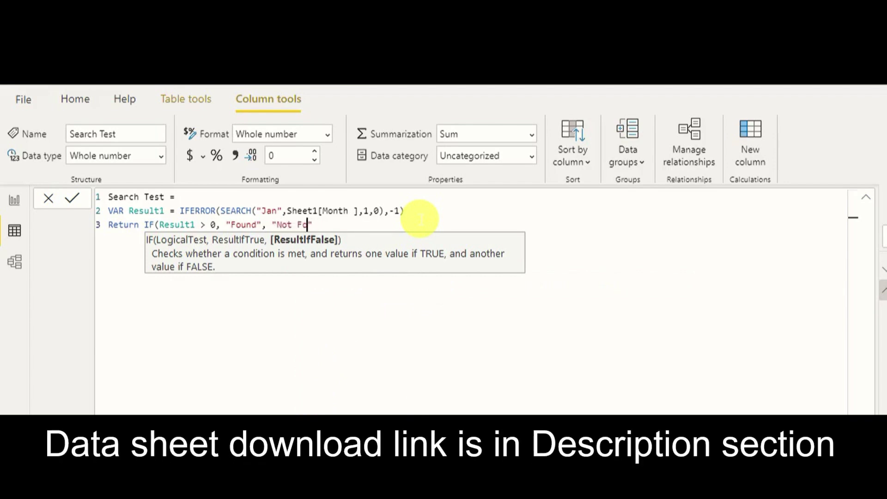
{"action": "type", "text": "und\")"}
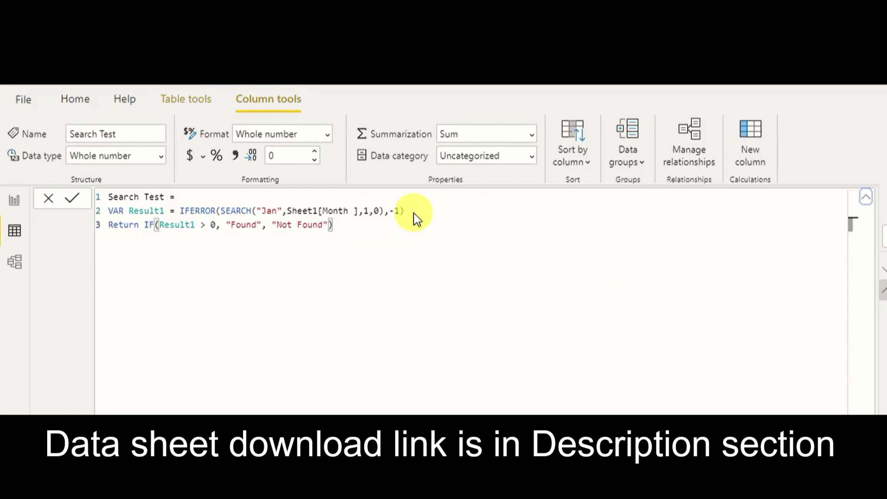
{"action": "key", "text": "Return"}
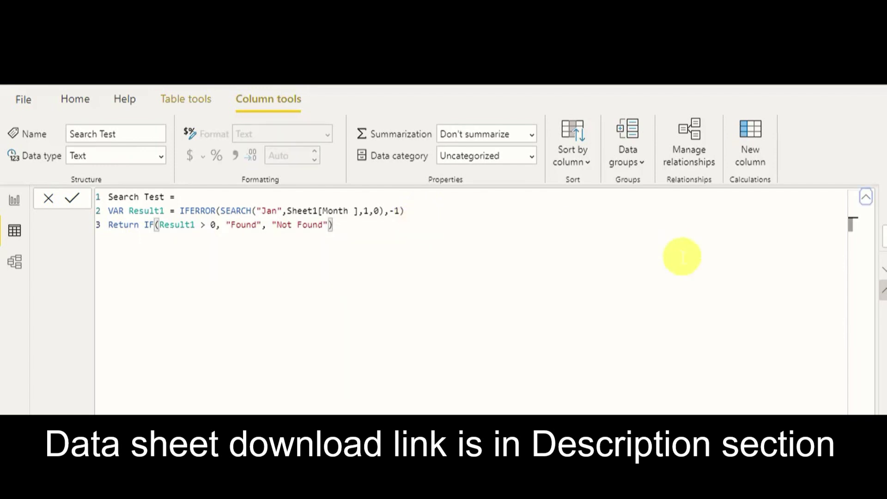
{"action": "left_click", "coordinate": [867, 200]}
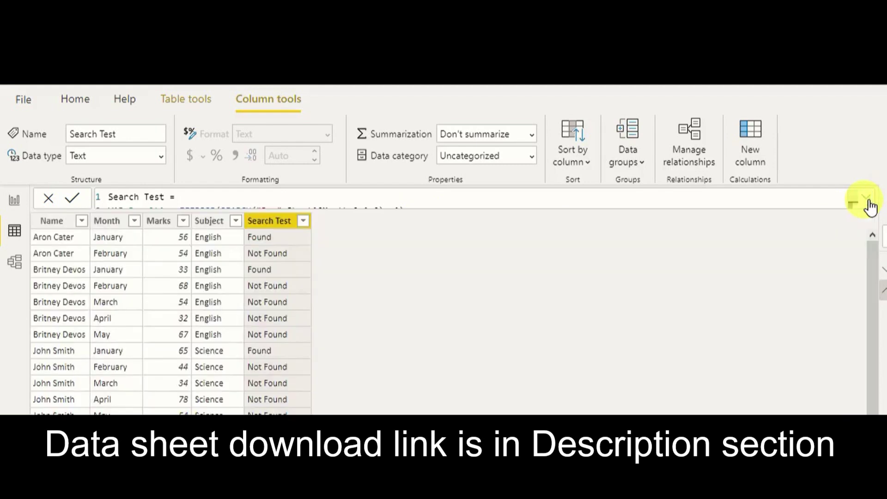